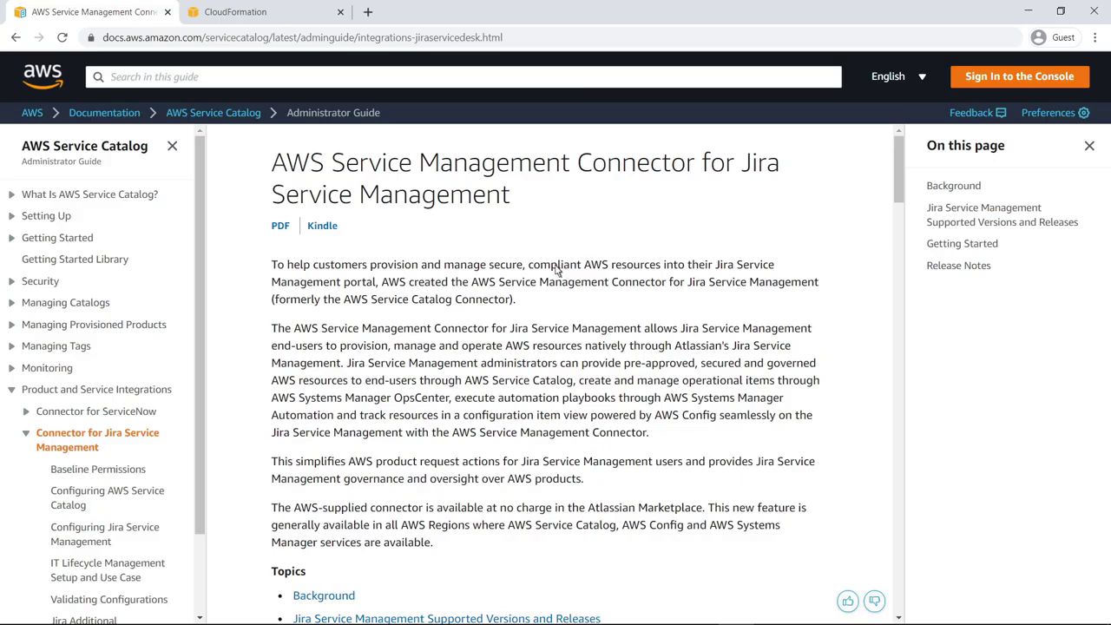
Step: Read the connector's Baseline Permissions documentation page, then go to the CloudFormation console
{"action": "left_click", "coordinate": [145, 474]}
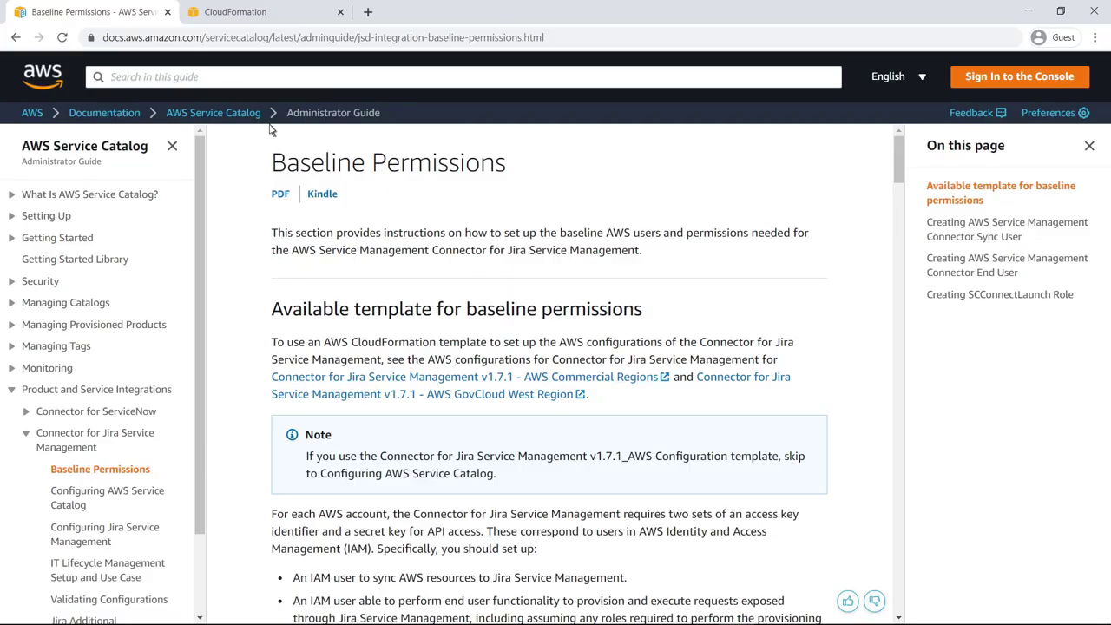
{"action": "left_click", "coordinate": [267, 17]}
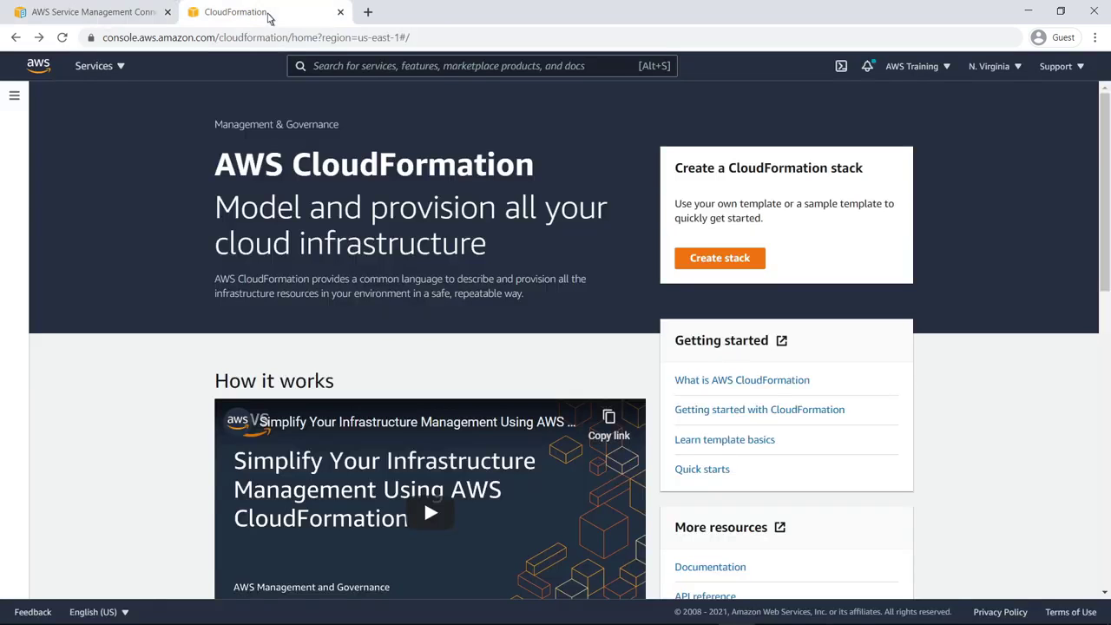
Step: Start a new stack from the uploaded SM_ConnectorForJSDv1.7.1-AWS_Configurations_Commercial.json template
{"action": "left_click", "coordinate": [694, 260]}
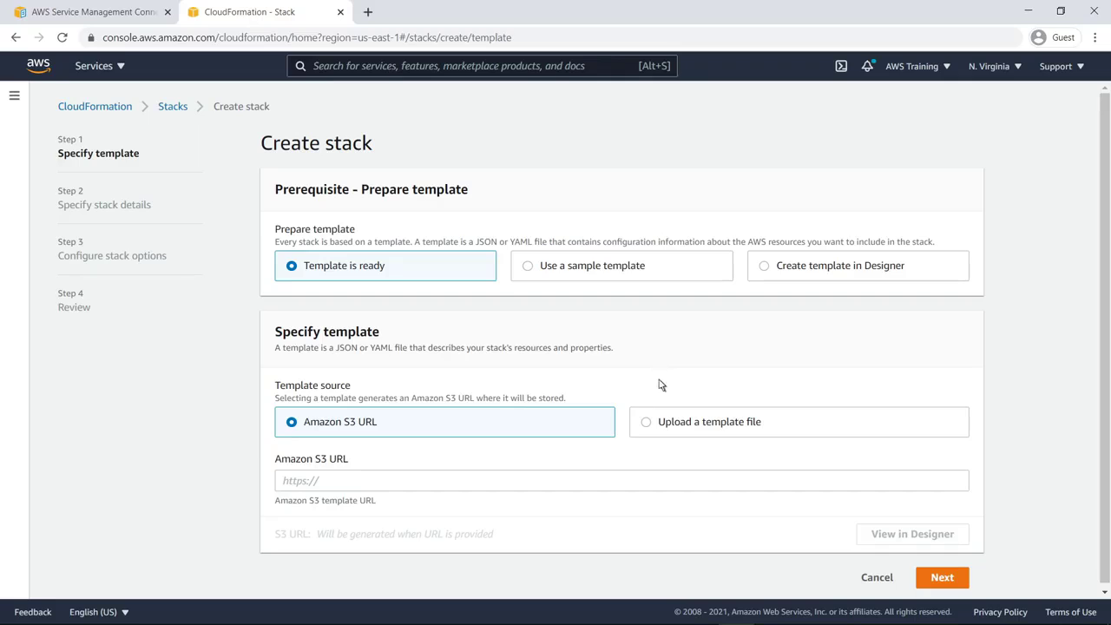
{"action": "left_click", "coordinate": [649, 427]}
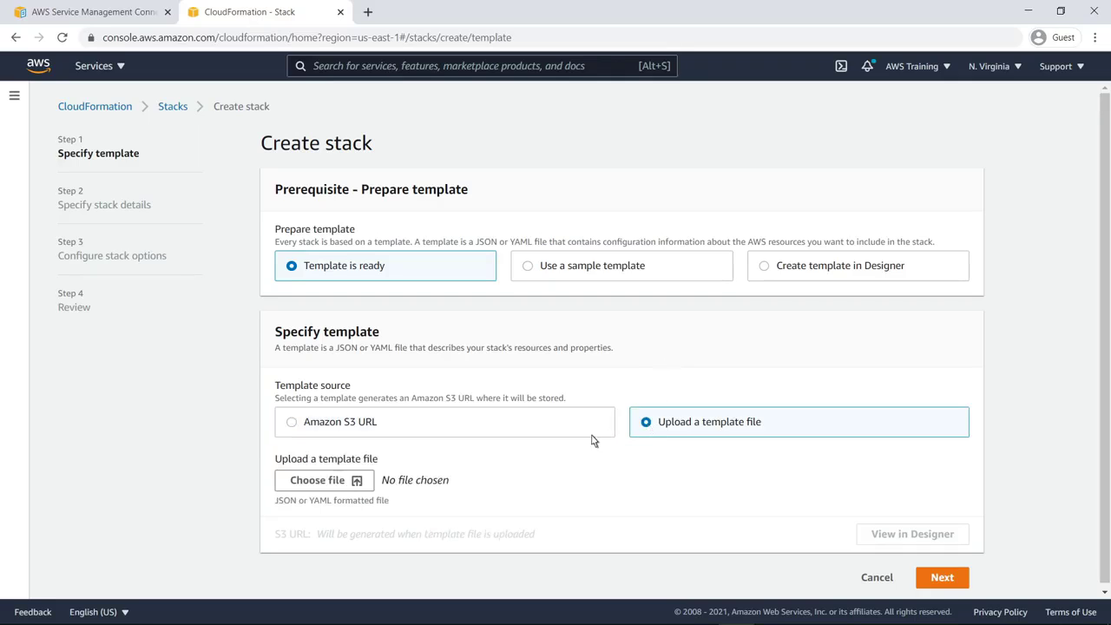
{"action": "left_click", "coordinate": [363, 482]}
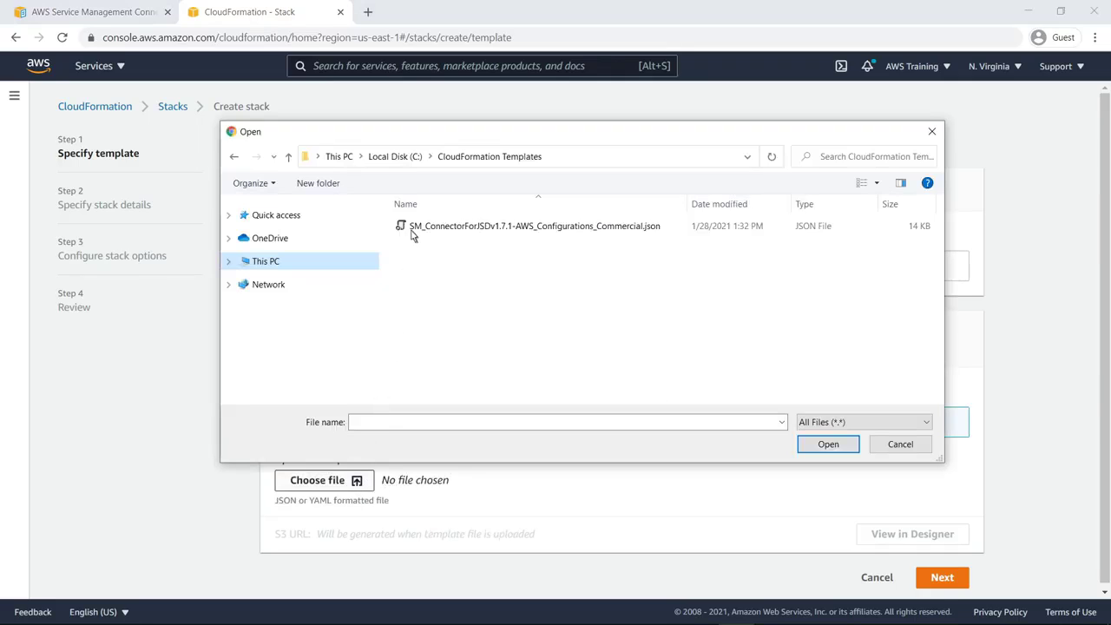
{"action": "double_click", "coordinate": [451, 227]}
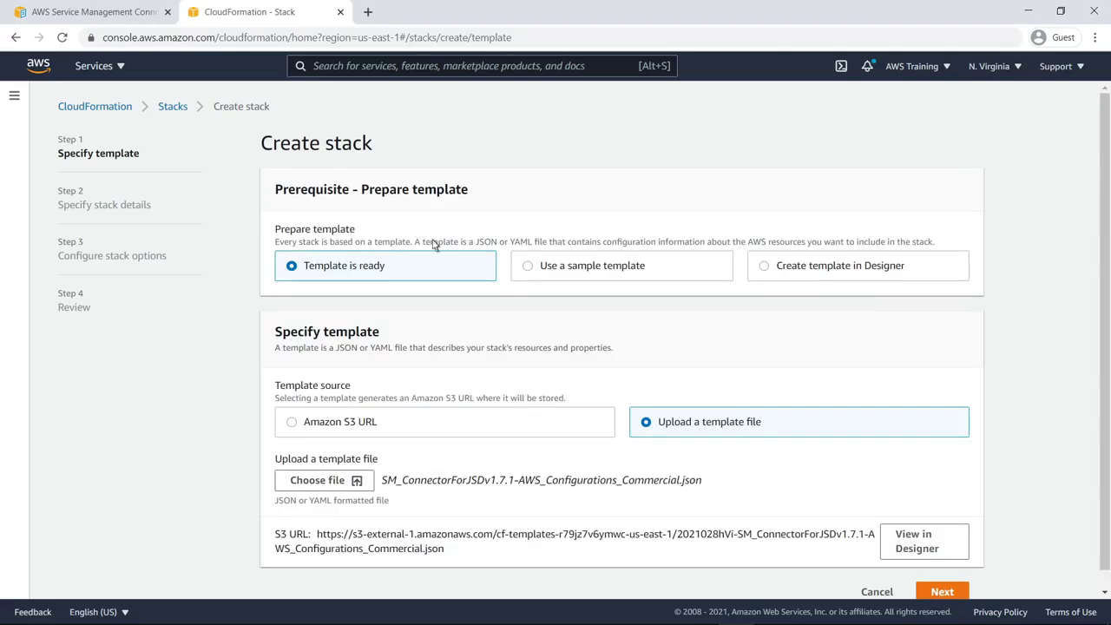
{"action": "left_click", "coordinate": [941, 592]}
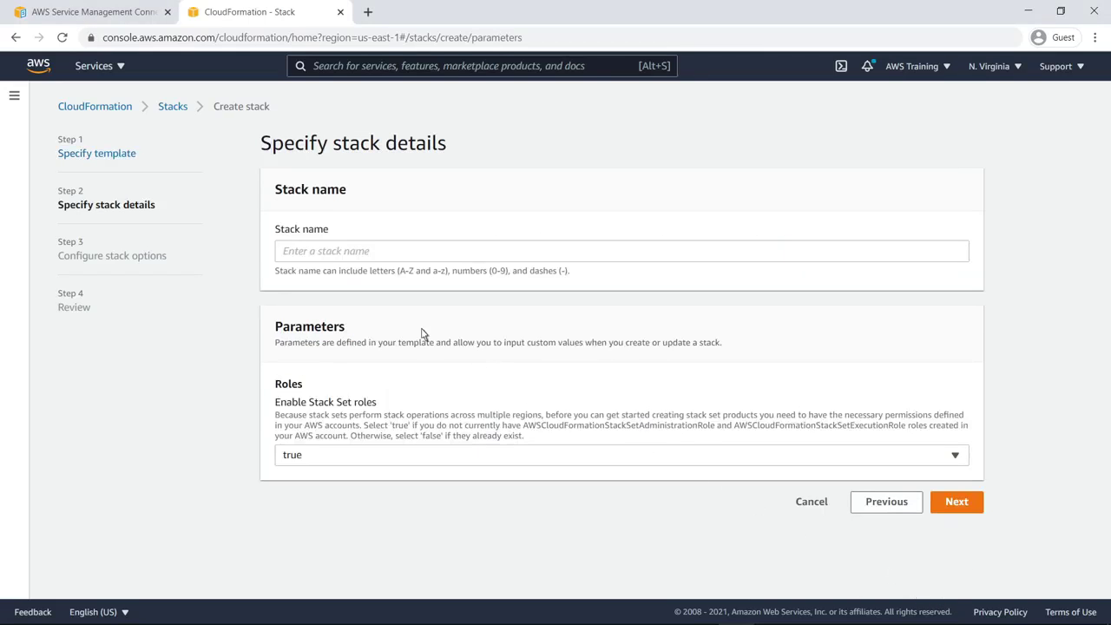
Step: Name the stack AWS-Connector-for-Jira and advance past stack options to the Review page
{"action": "left_click", "coordinate": [290, 253]}
{"action": "type", "text": "AWS-Connector-for-Jira"}
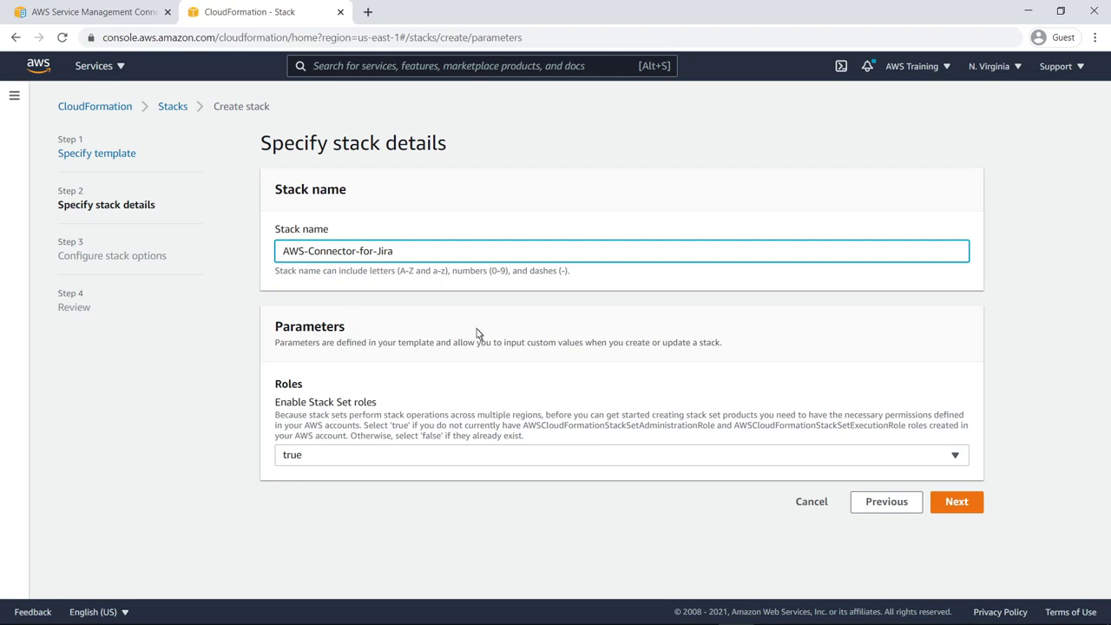
{"action": "left_click", "coordinate": [951, 506]}
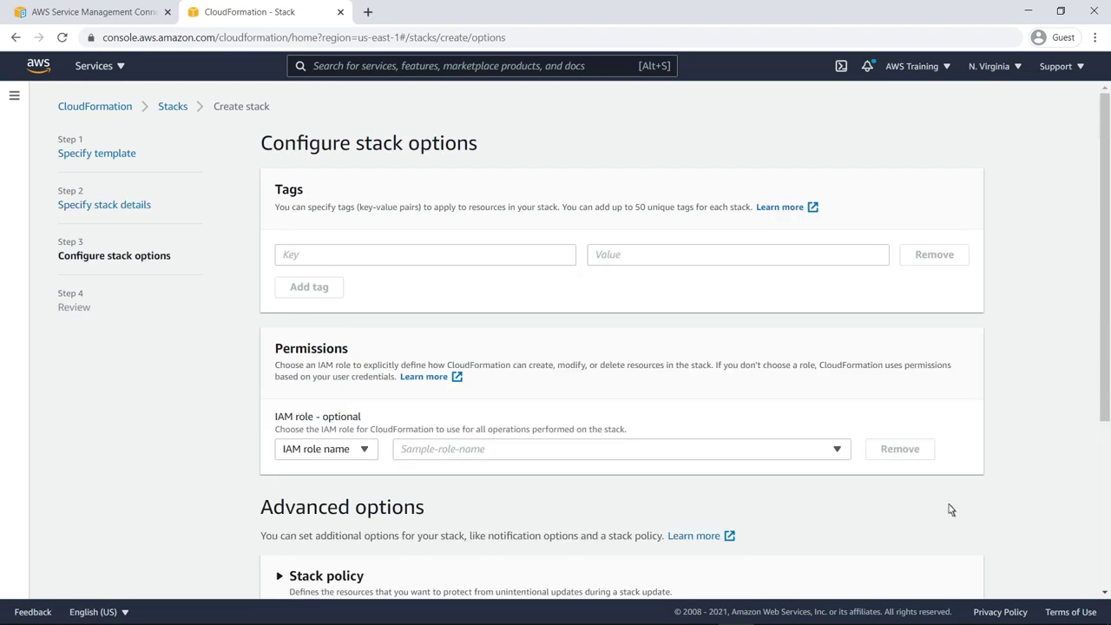
{"action": "scroll", "coordinate": [1106, 588], "scroll_direction": "down", "scroll_amount": 3}
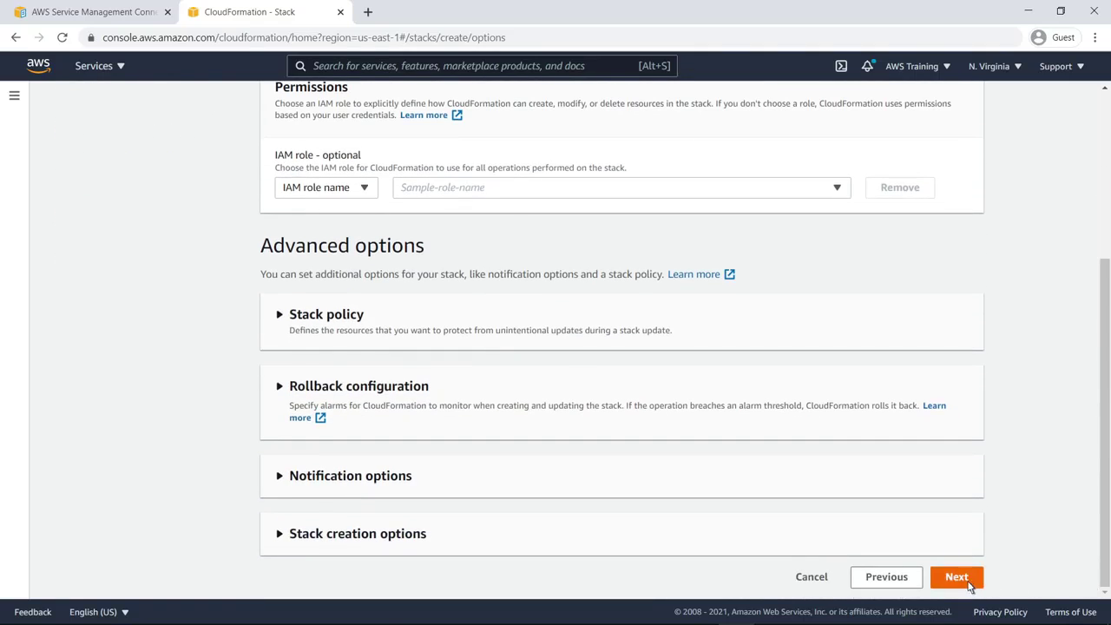
{"action": "left_click", "coordinate": [974, 587]}
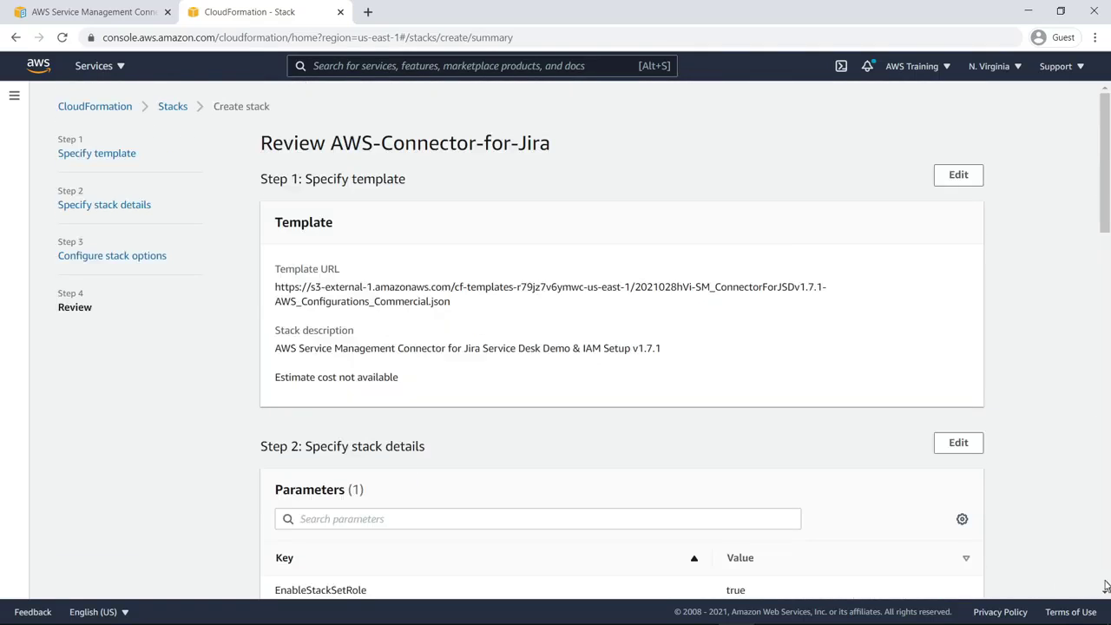
Step: Acknowledge the IAM capabilities and create the AWS-Connector-for-Jira stack
{"action": "scroll", "coordinate": [1104, 587], "scroll_direction": "down", "scroll_amount": 15}
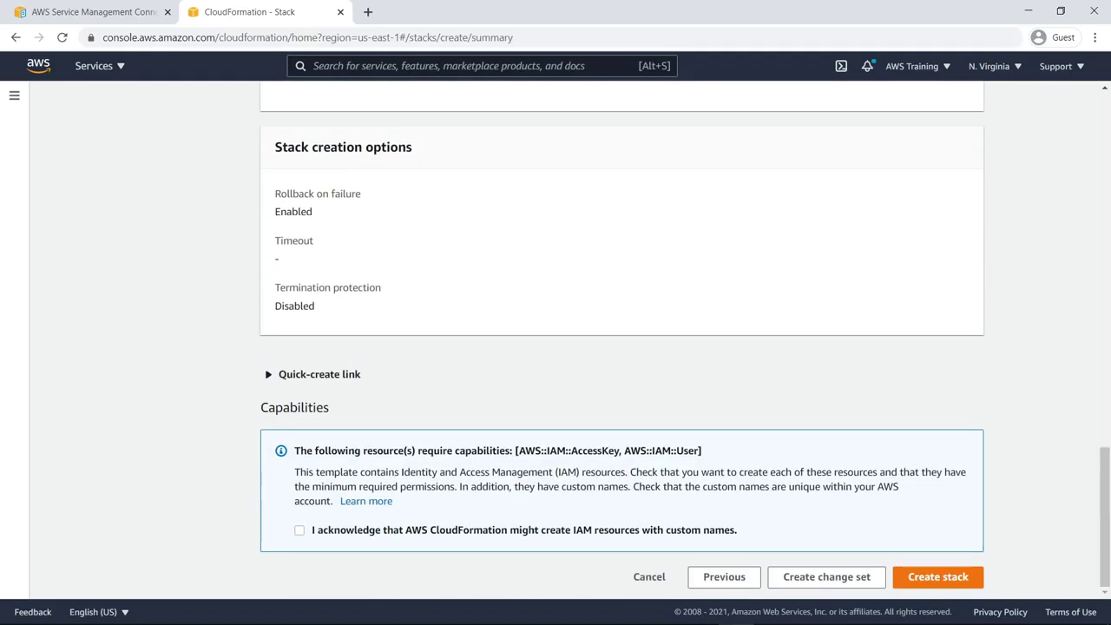
{"action": "left_click", "coordinate": [299, 532]}
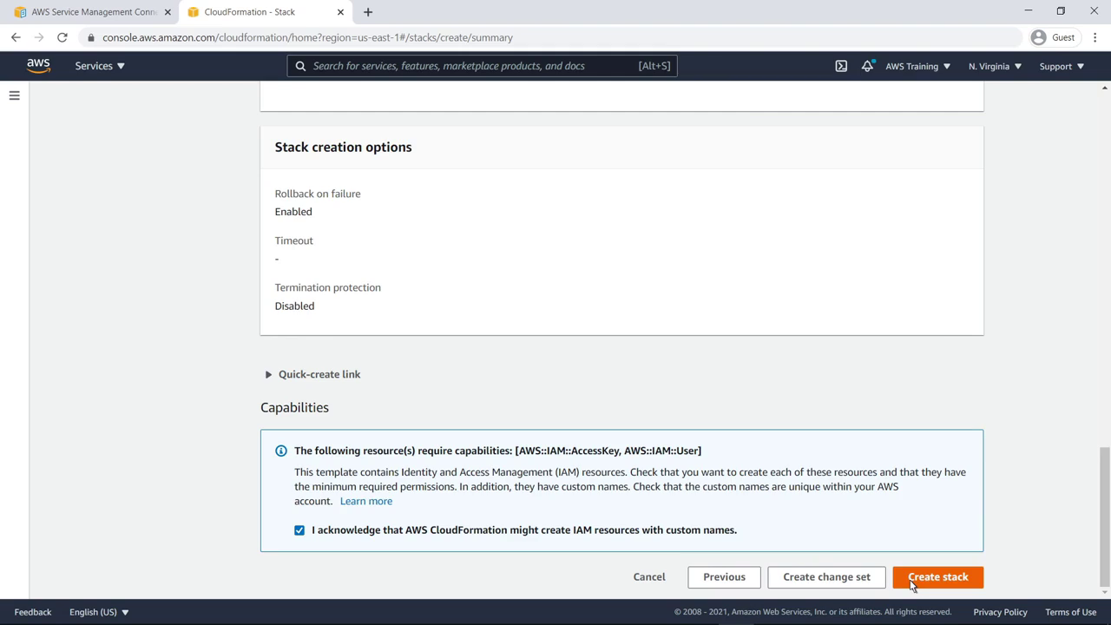
{"action": "left_click", "coordinate": [938, 578]}
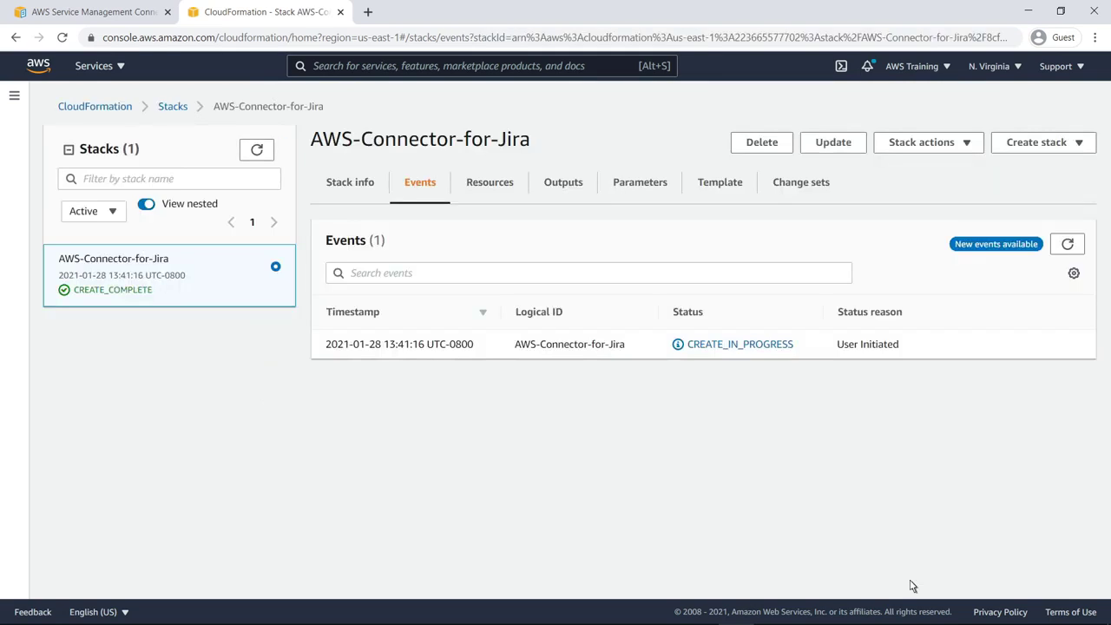
Step: Confirm all 12 stack resources reached CREATE_COMPLETE, then search the console for Identity
{"action": "left_click", "coordinate": [1068, 246]}
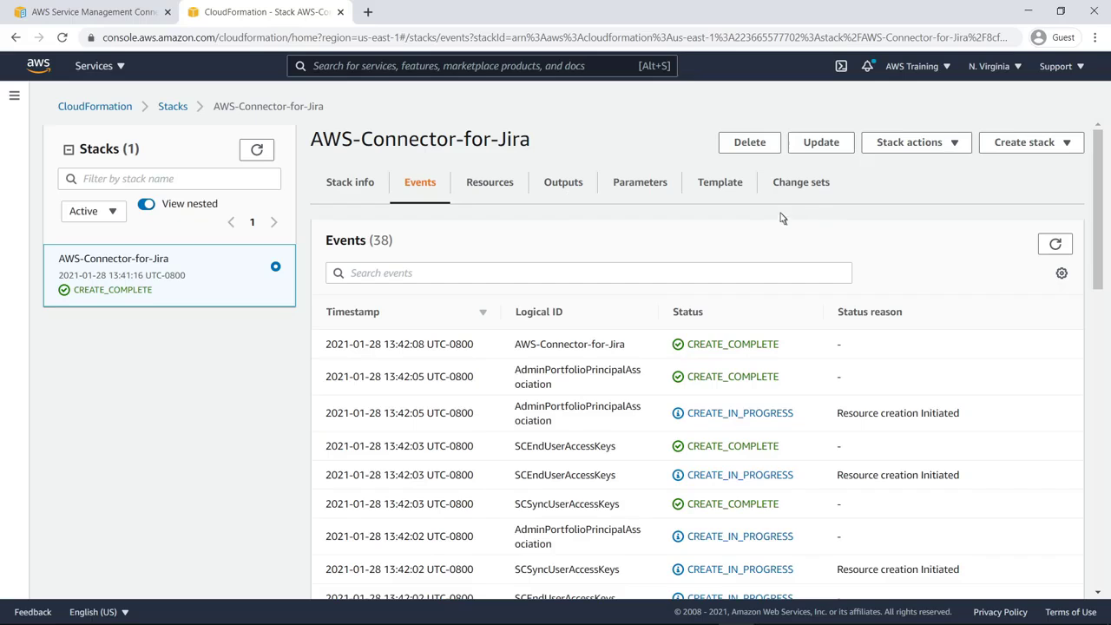
{"action": "left_click", "coordinate": [490, 182]}
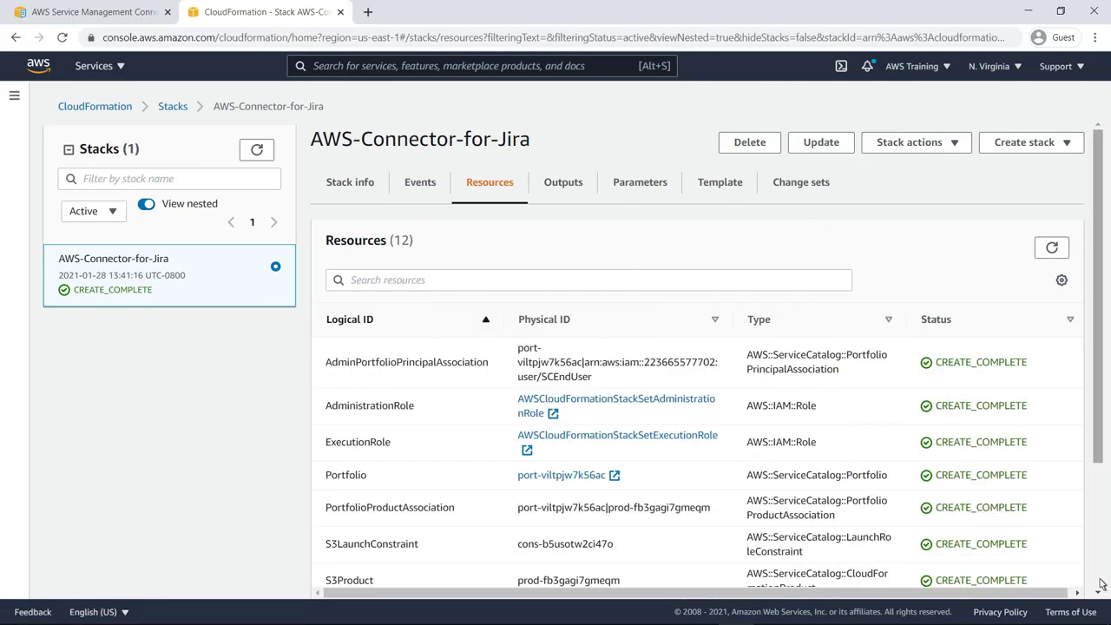
{"action": "scroll", "coordinate": [1100, 584], "scroll_direction": "down", "scroll_amount": 2}
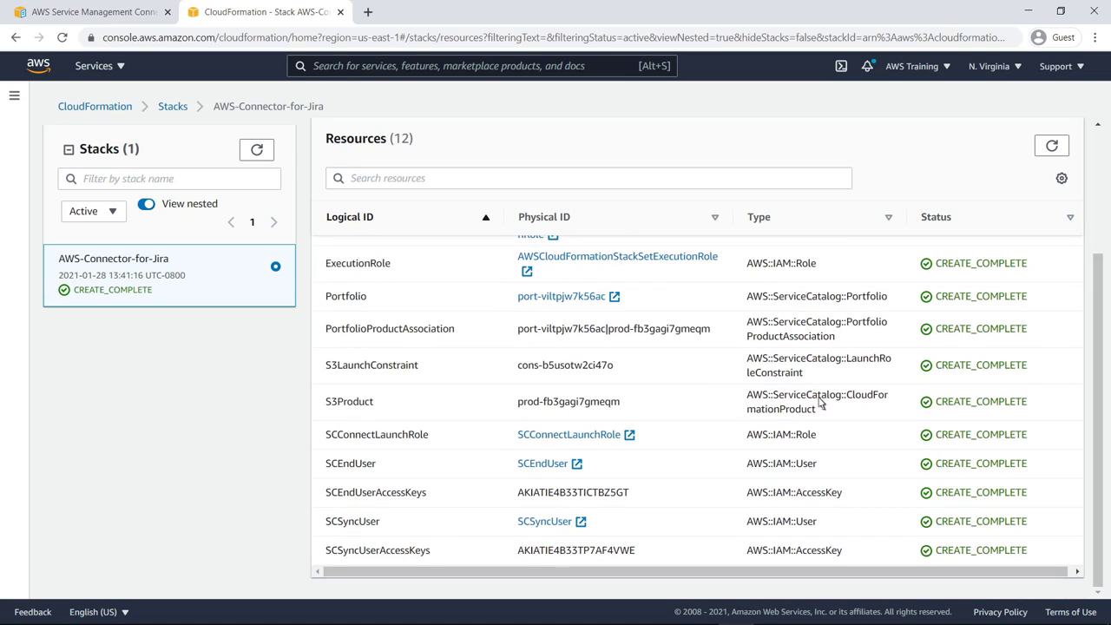
{"action": "left_click", "coordinate": [321, 67]}
{"action": "type", "text": "Identity"}
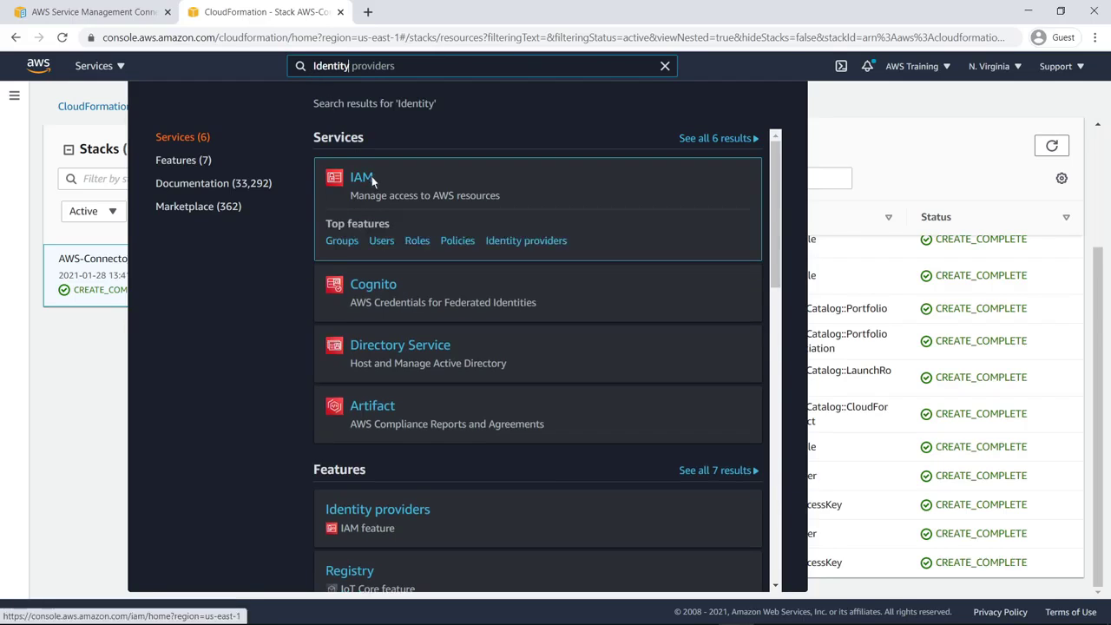
Step: In IAM, review the connector's newly created roles and users
{"action": "left_click", "coordinate": [371, 176]}
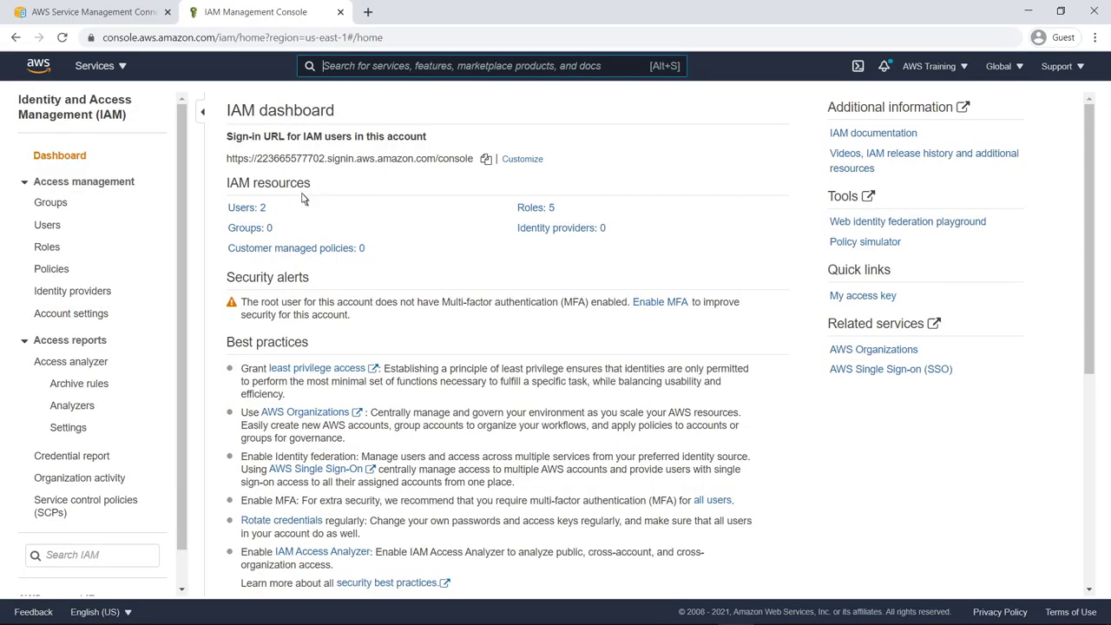
{"action": "left_click", "coordinate": [47, 247]}
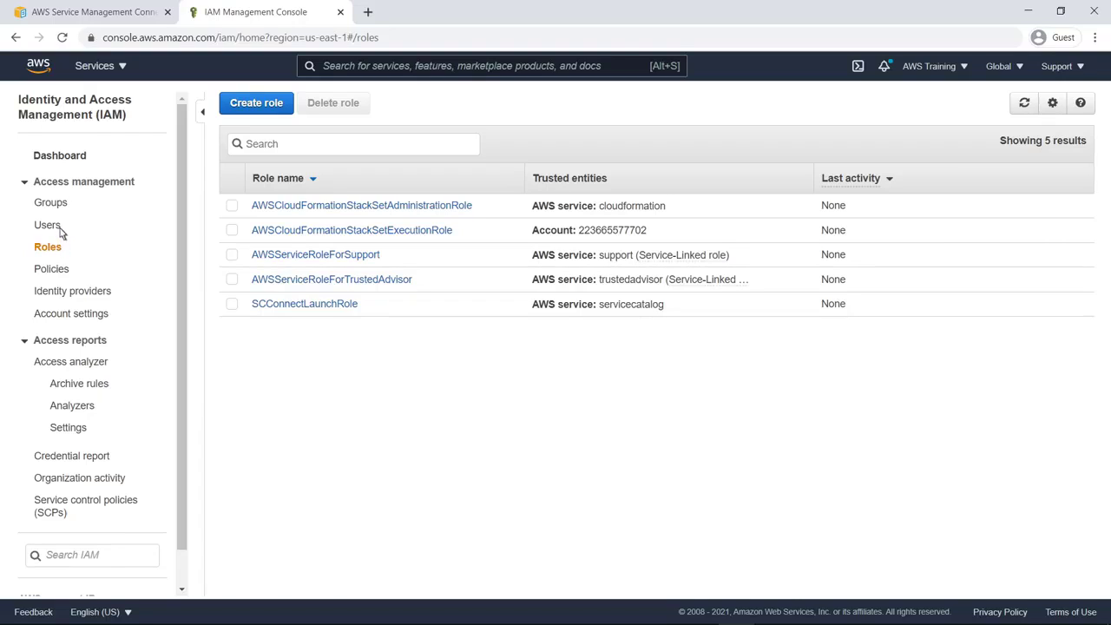
{"action": "left_click", "coordinate": [47, 225]}
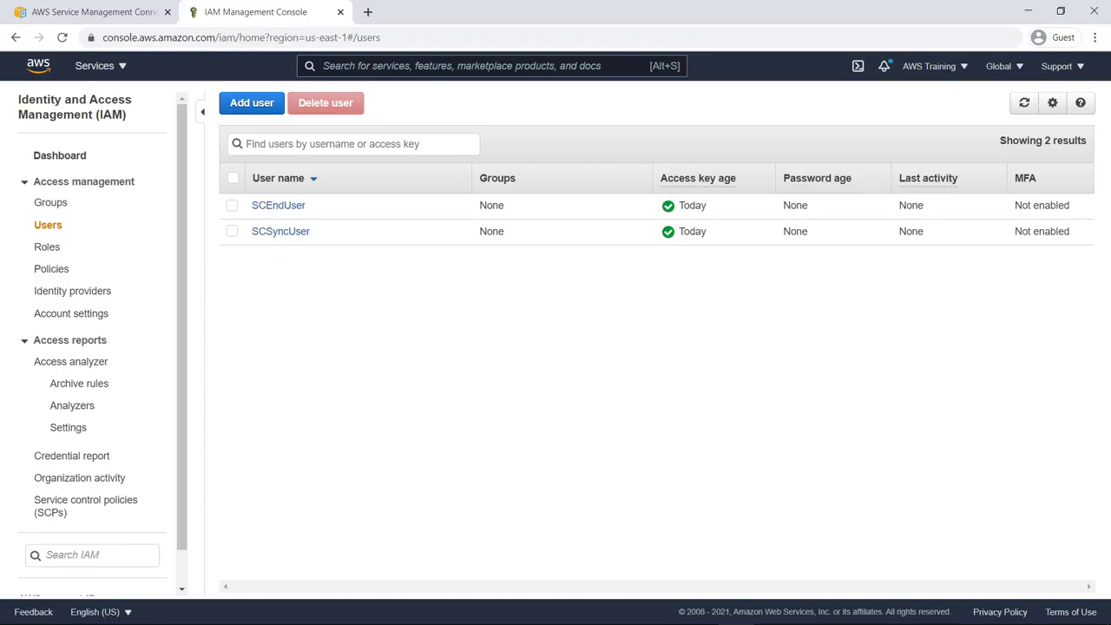
Step: Check SCSyncUser's security credentials for its active access key, then search for Service Catalog
{"action": "left_click", "coordinate": [256, 233]}
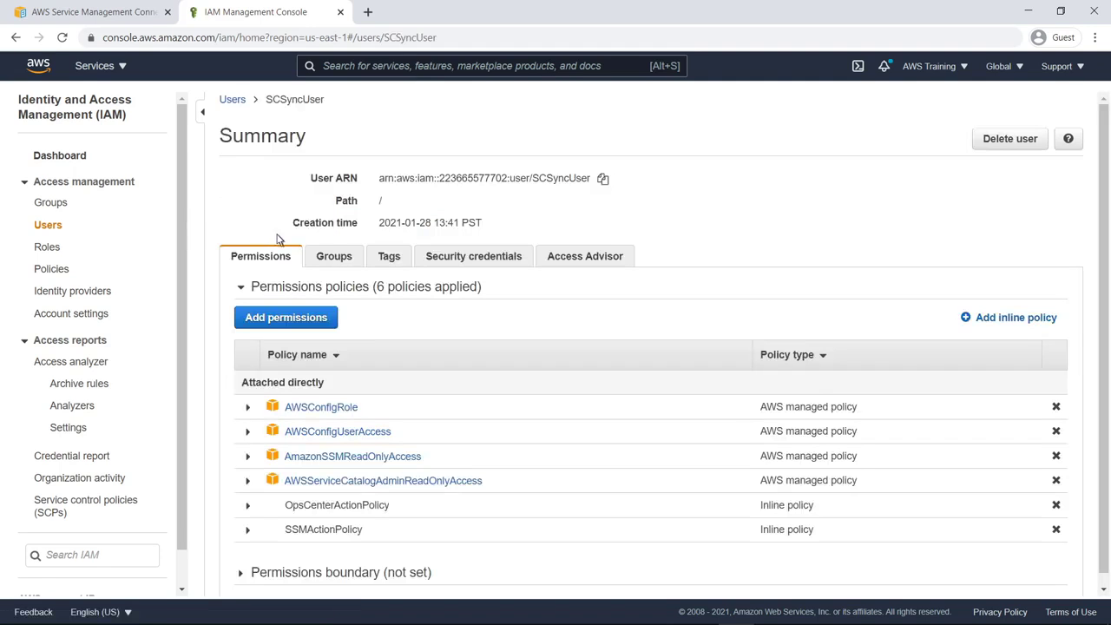
{"action": "left_click", "coordinate": [430, 262]}
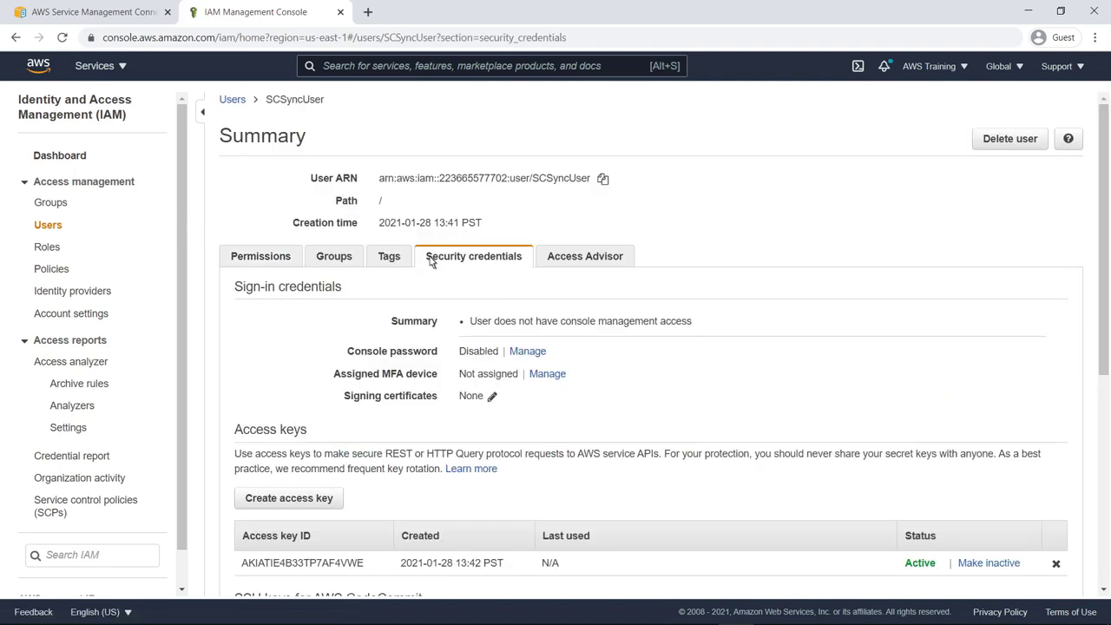
{"action": "left_click", "coordinate": [1106, 454]}
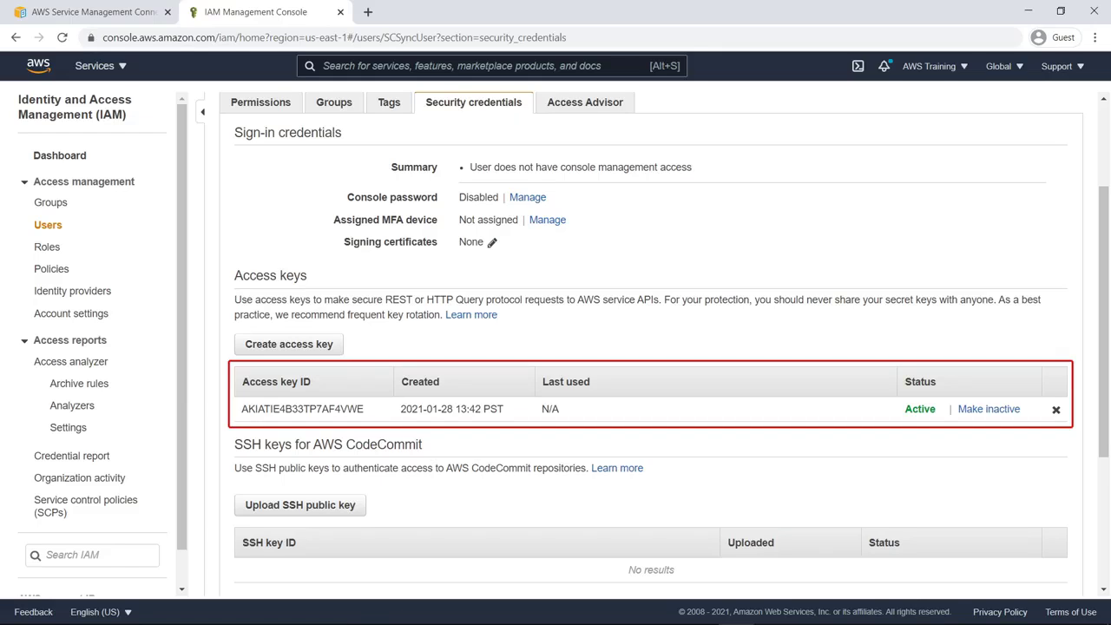
{"action": "left_click", "coordinate": [325, 71]}
{"action": "type", "text": "Service"}
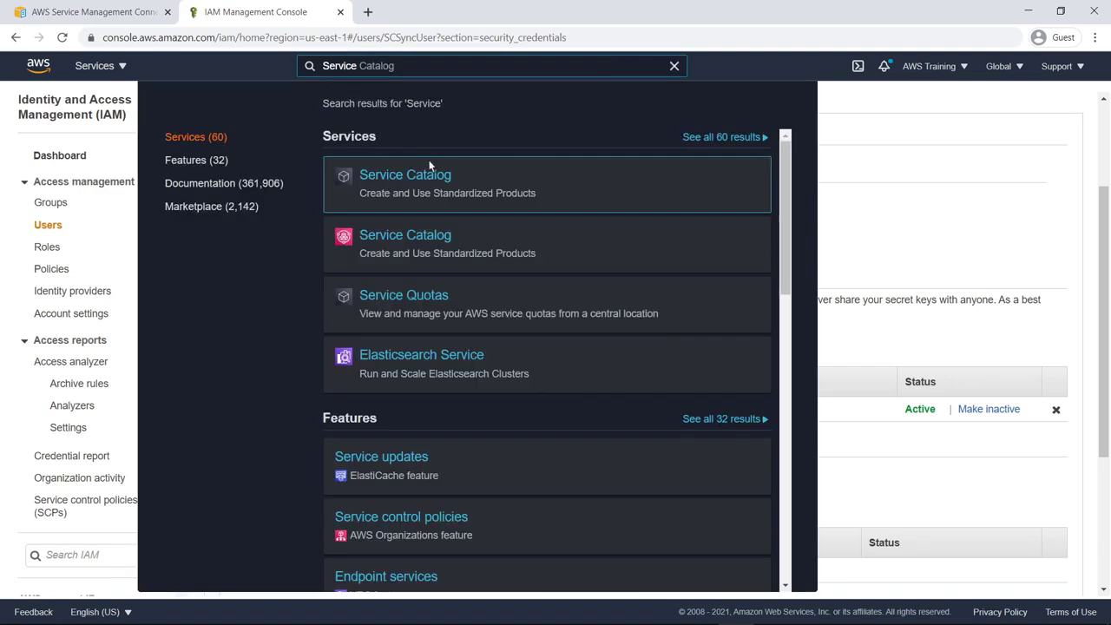
Step: In SC Test Portfolio, review the SCConnectLaunchRole launch constraint unchanged and confirm SCEndUser has access
{"action": "left_click", "coordinate": [450, 177]}
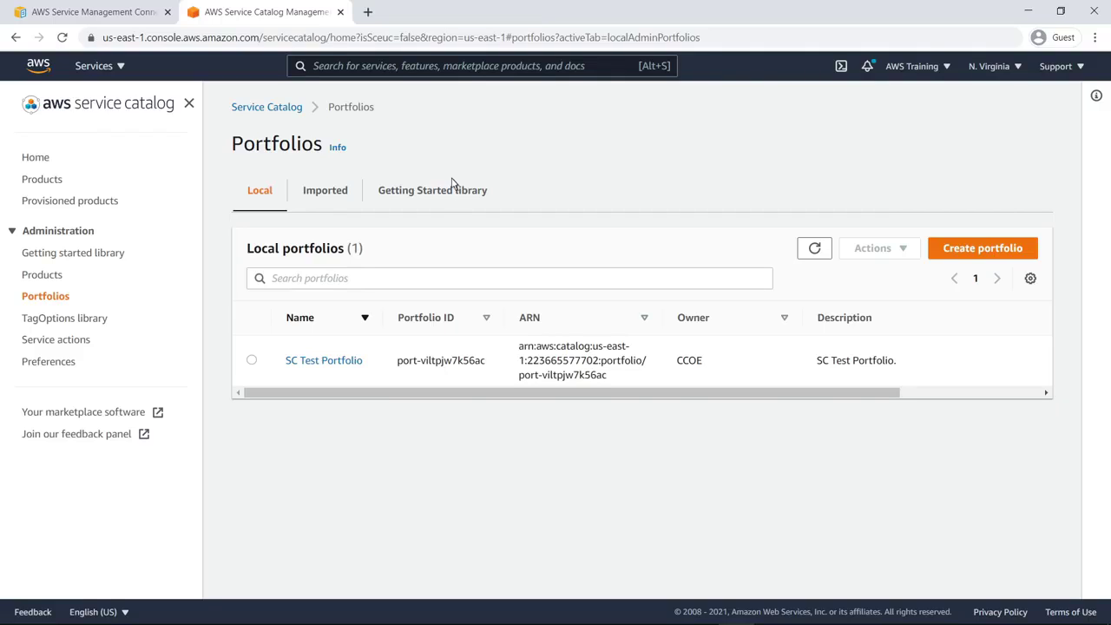
{"action": "left_click", "coordinate": [356, 361]}
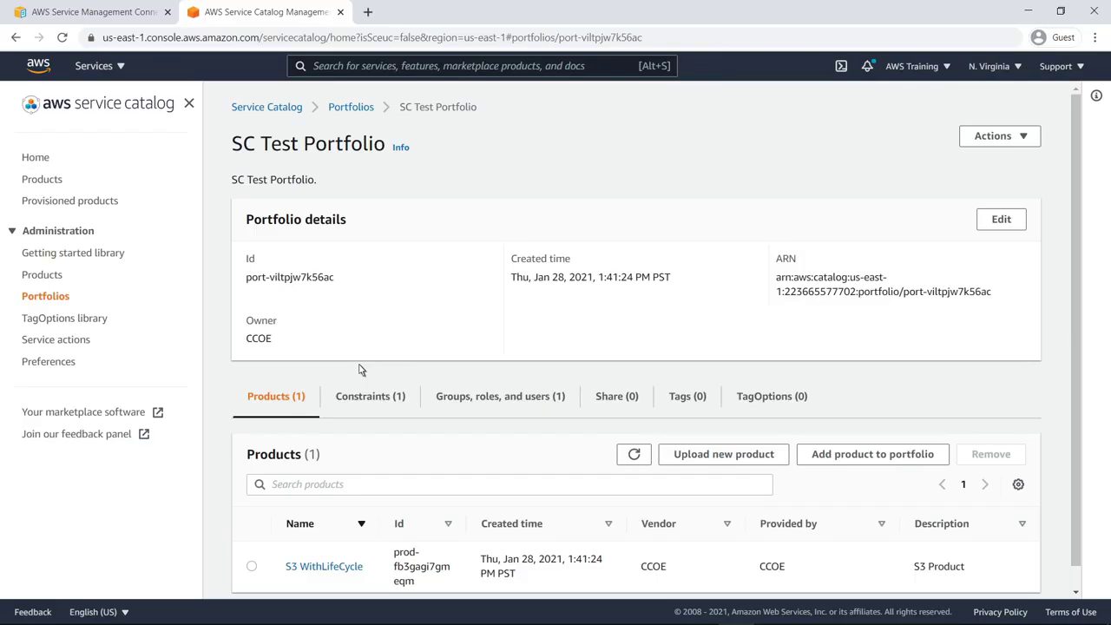
{"action": "left_click", "coordinate": [401, 402]}
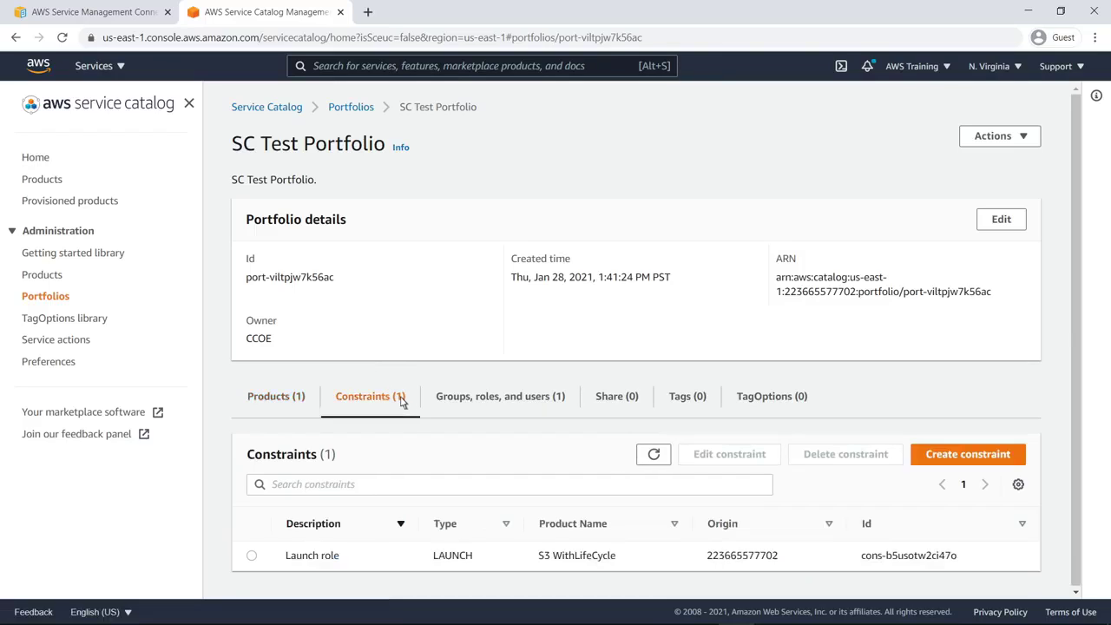
{"action": "left_click", "coordinate": [252, 555]}
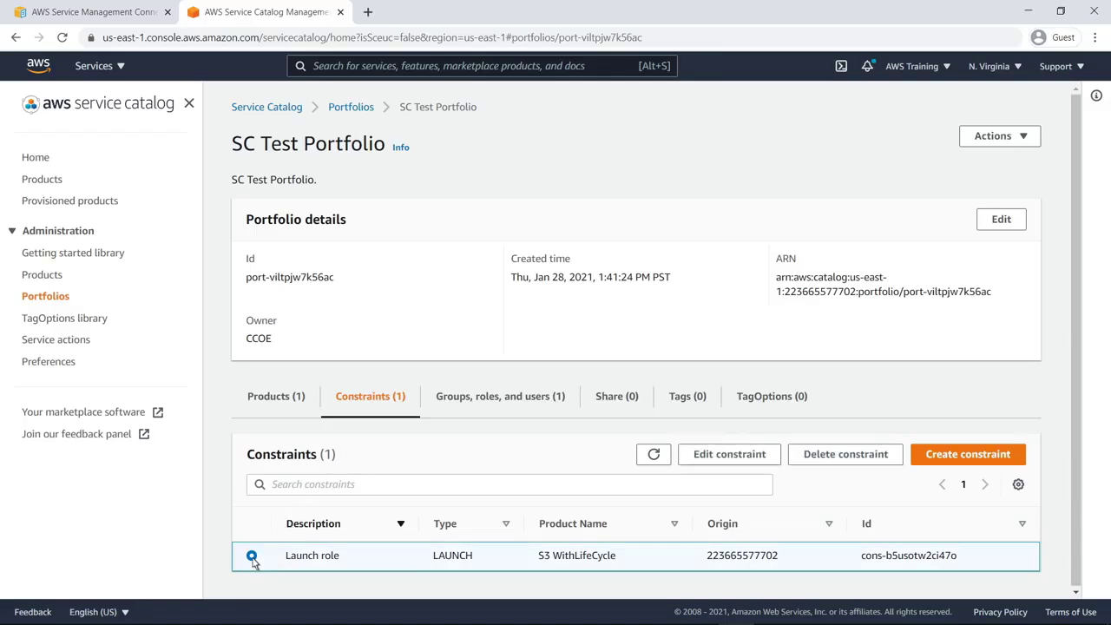
{"action": "left_click", "coordinate": [701, 455]}
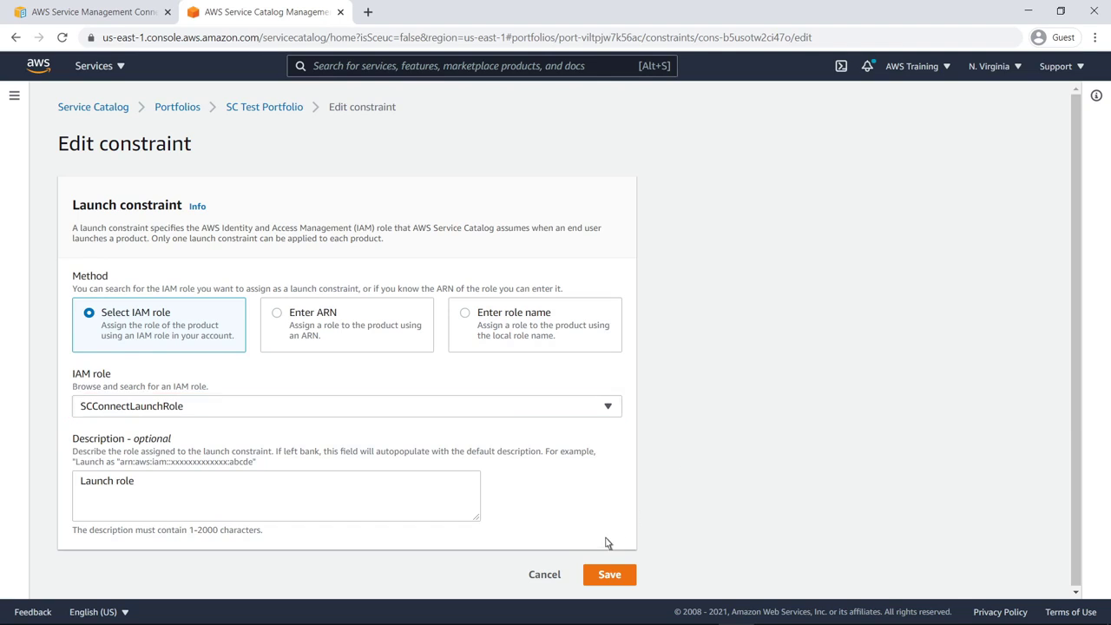
{"action": "left_click", "coordinate": [560, 577]}
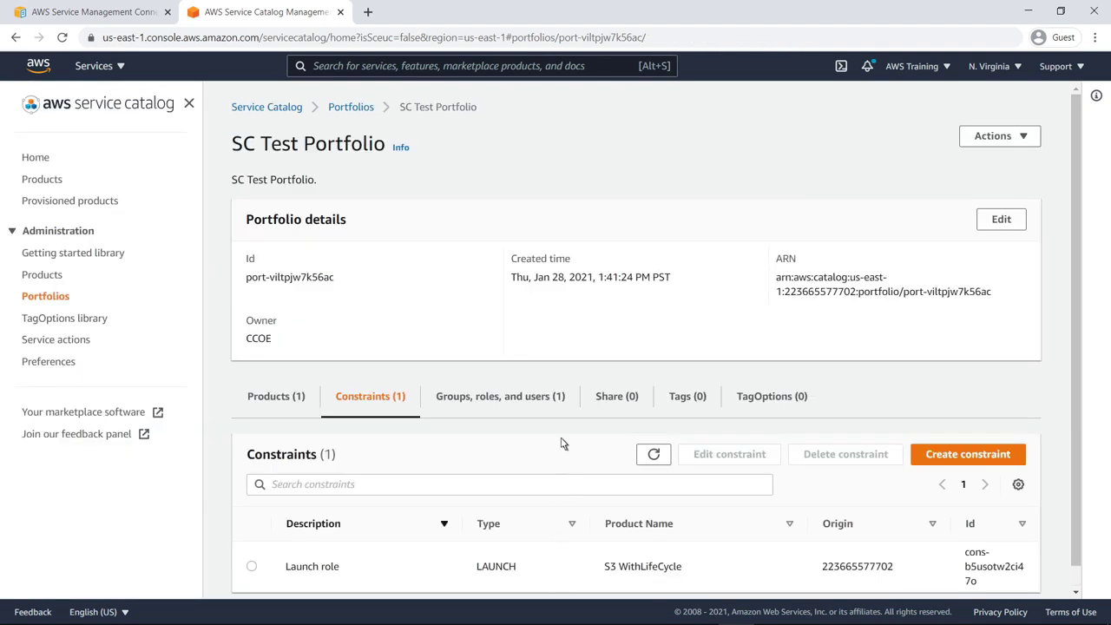
{"action": "left_click", "coordinate": [561, 402]}
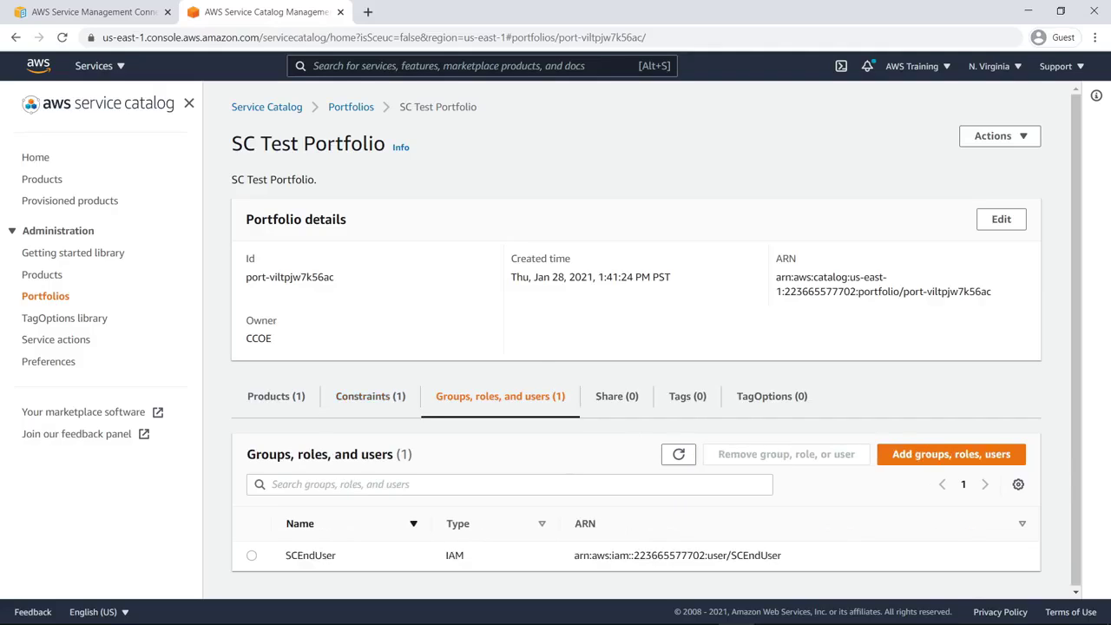
Step: Search for Config and open the AWS Config dashboard listing 25 resources
{"action": "left_click", "coordinate": [315, 69]}
{"action": "type", "text": "Config"}
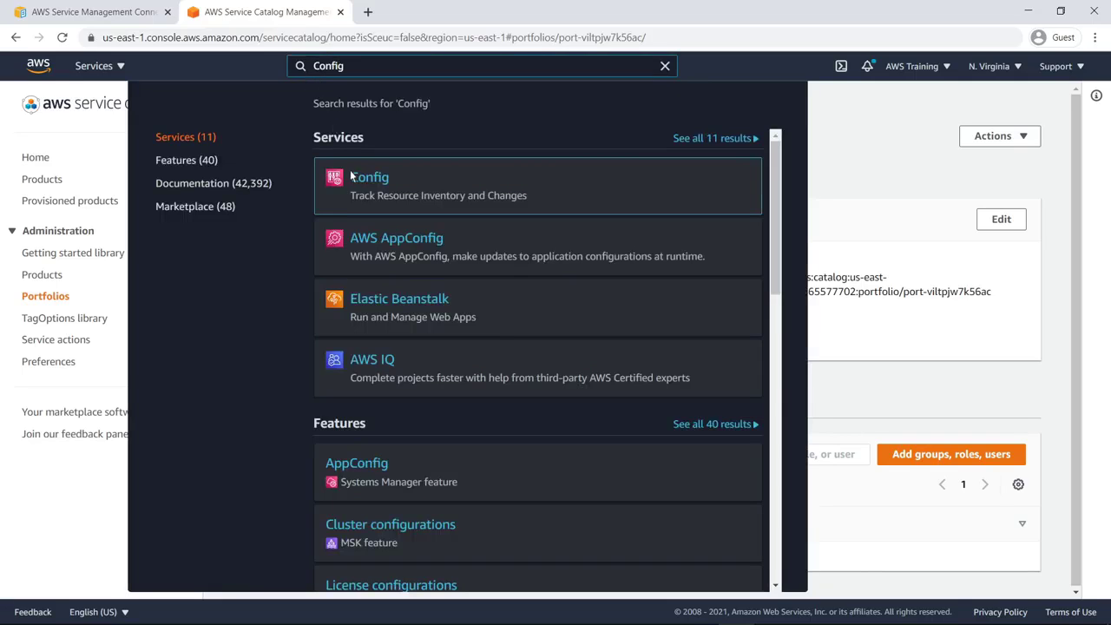
{"action": "left_click", "coordinate": [353, 179]}
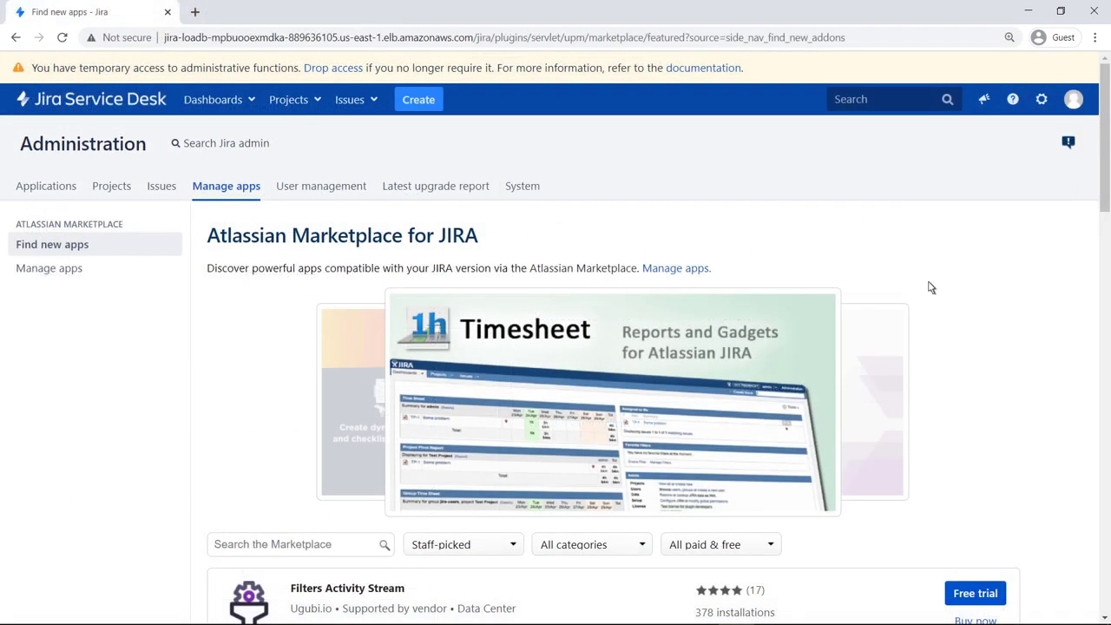
Step: Search the Marketplace for 'AWS Service Management' and install the Connector for JSM app
{"action": "scroll", "coordinate": [1105, 318], "scroll_direction": "down", "scroll_amount": 5}
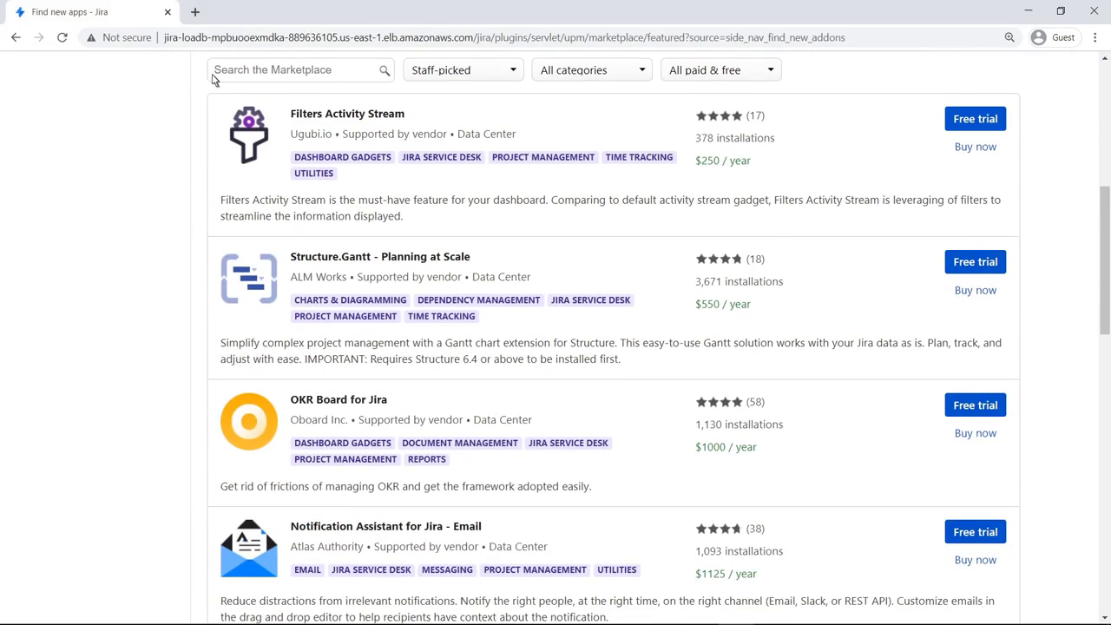
{"action": "left_click", "coordinate": [215, 77]}
{"action": "type", "text": "AWS Service Management"}
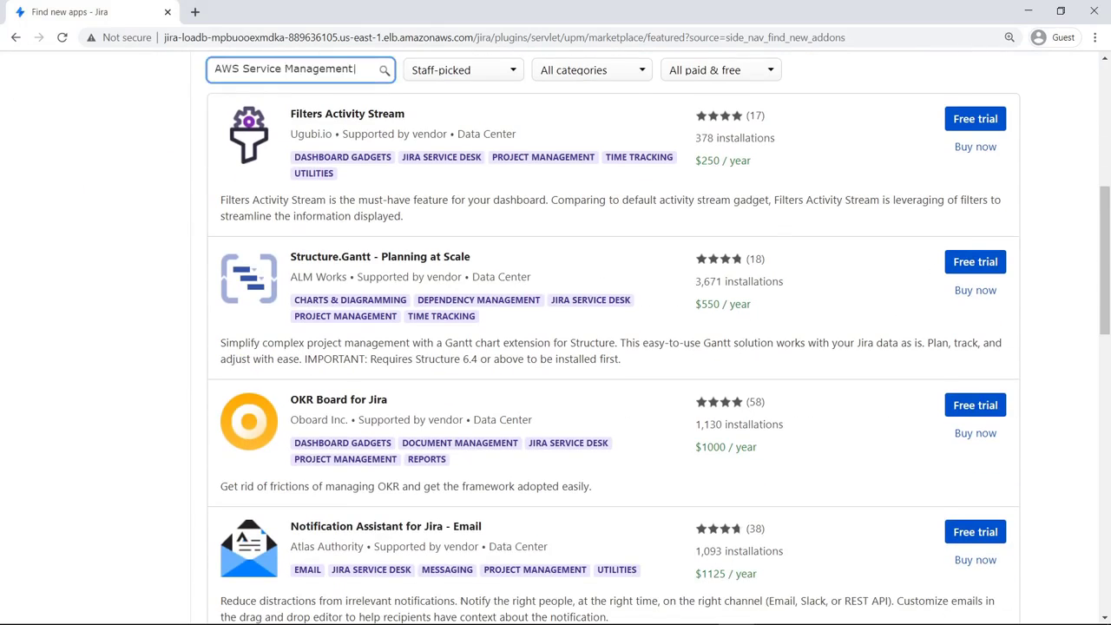
{"action": "key", "text": "Return"}
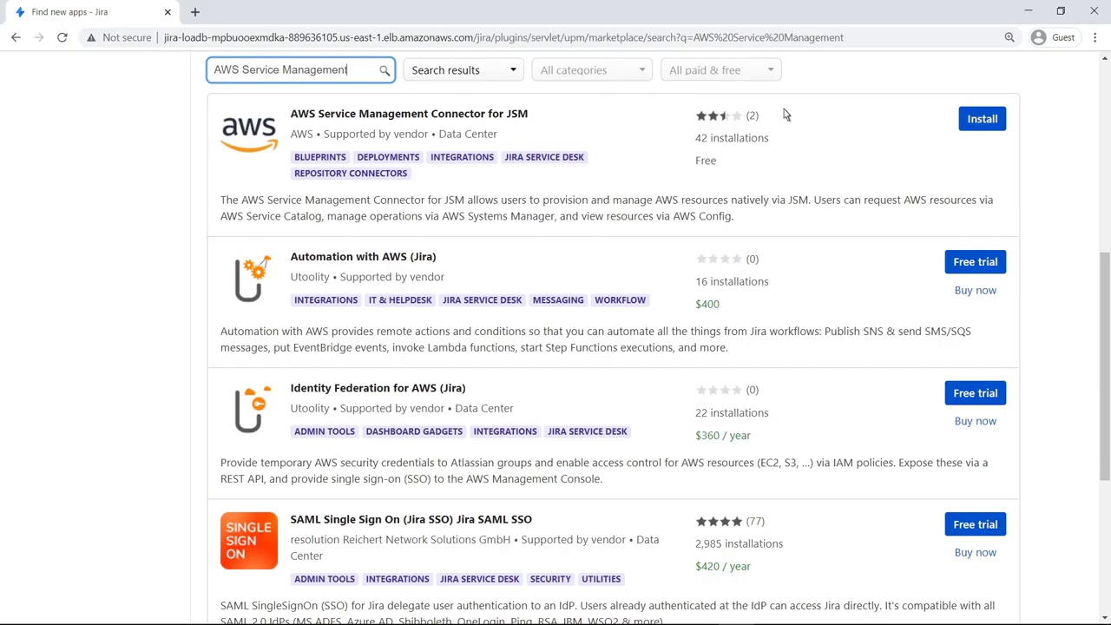
{"action": "left_click", "coordinate": [962, 124]}
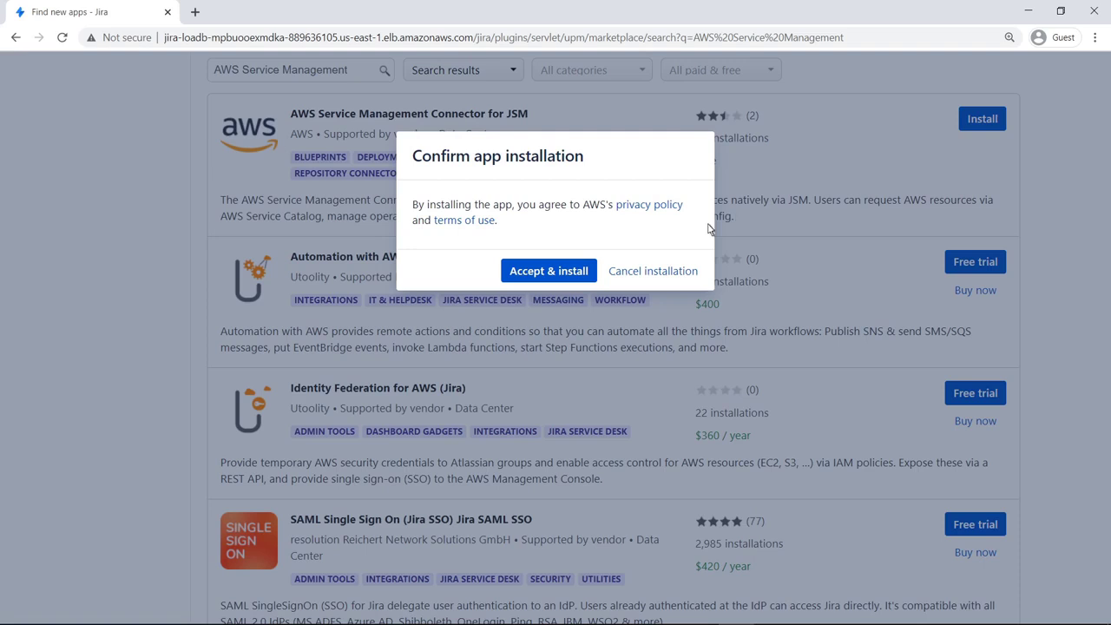
{"action": "left_click", "coordinate": [589, 272]}
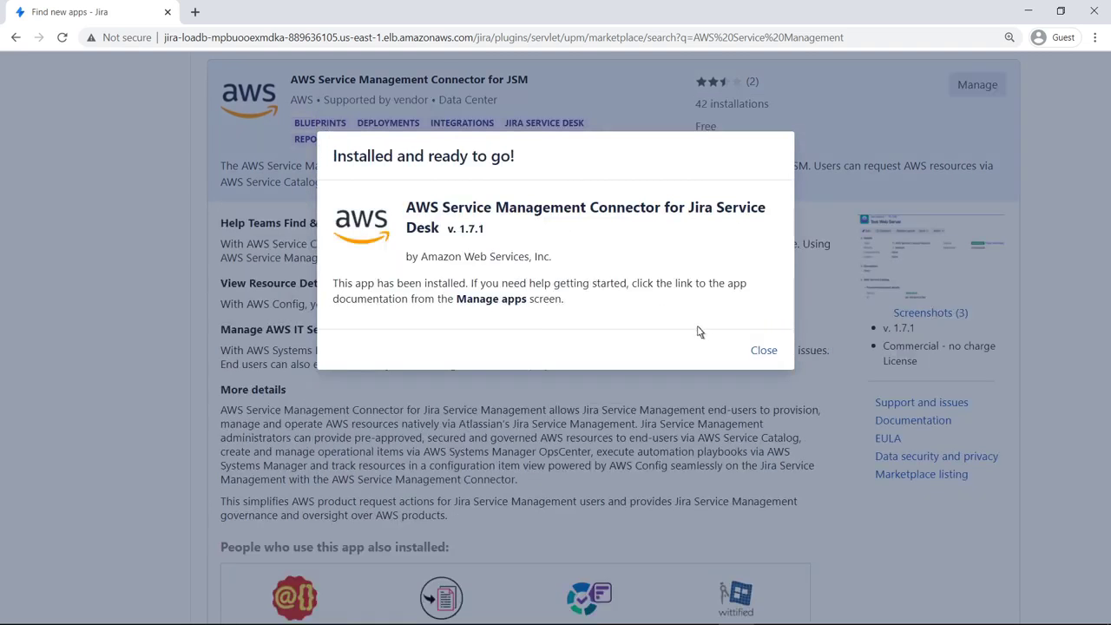
{"action": "left_click", "coordinate": [755, 359]}
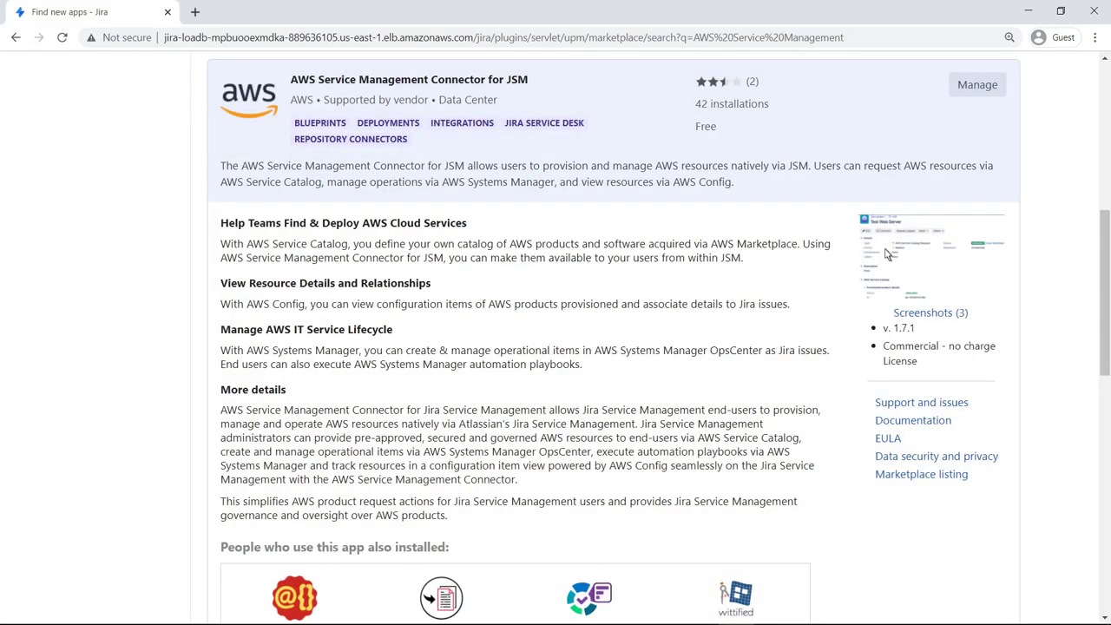
Step: Go to the installed apps list showing AWS Service Management Connector v1.7.1
{"action": "scroll", "coordinate": [1105, 78], "scroll_direction": "up", "scroll_amount": 1}
{"action": "scroll", "coordinate": [1105, 79], "scroll_direction": "up", "scroll_amount": 5}
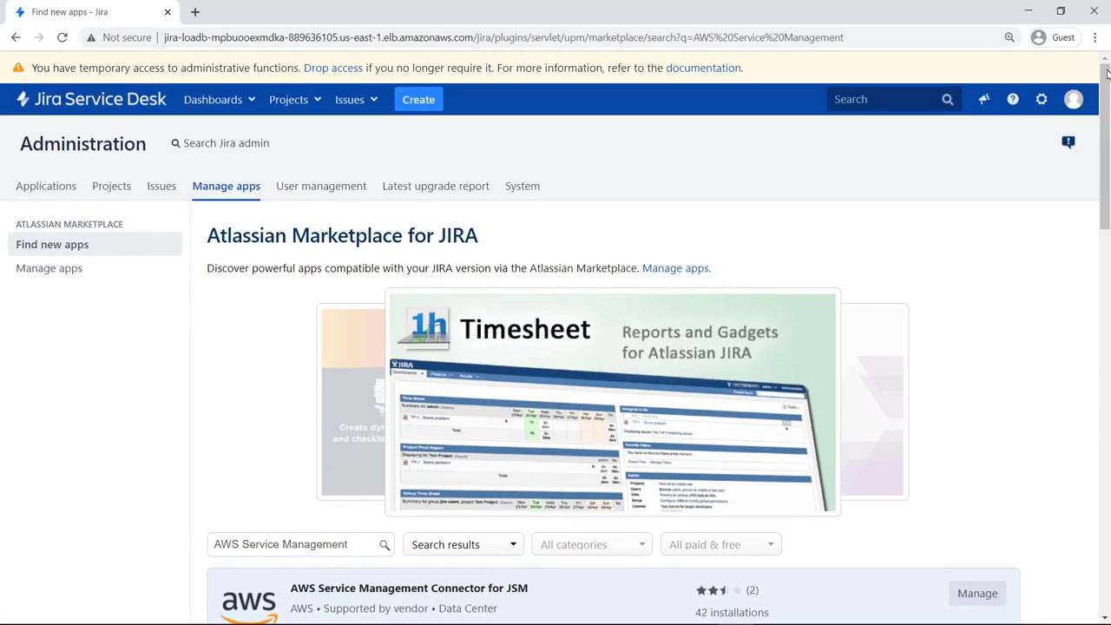
{"action": "left_click", "coordinate": [81, 274]}
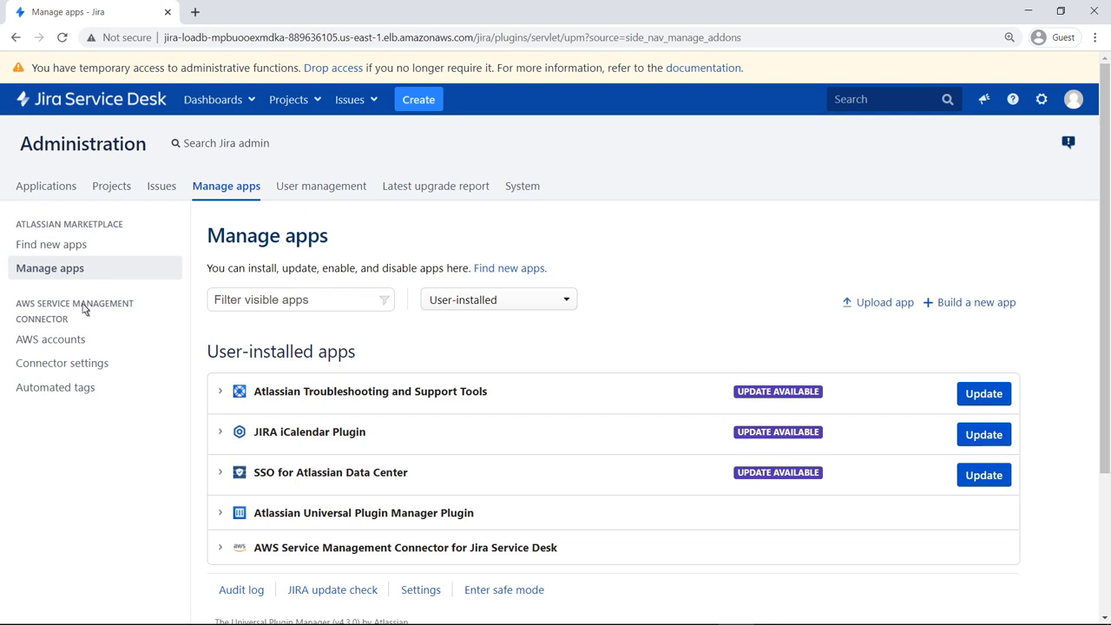
Step: Start connecting a new AWS account named awsaccount
{"action": "left_click", "coordinate": [86, 346]}
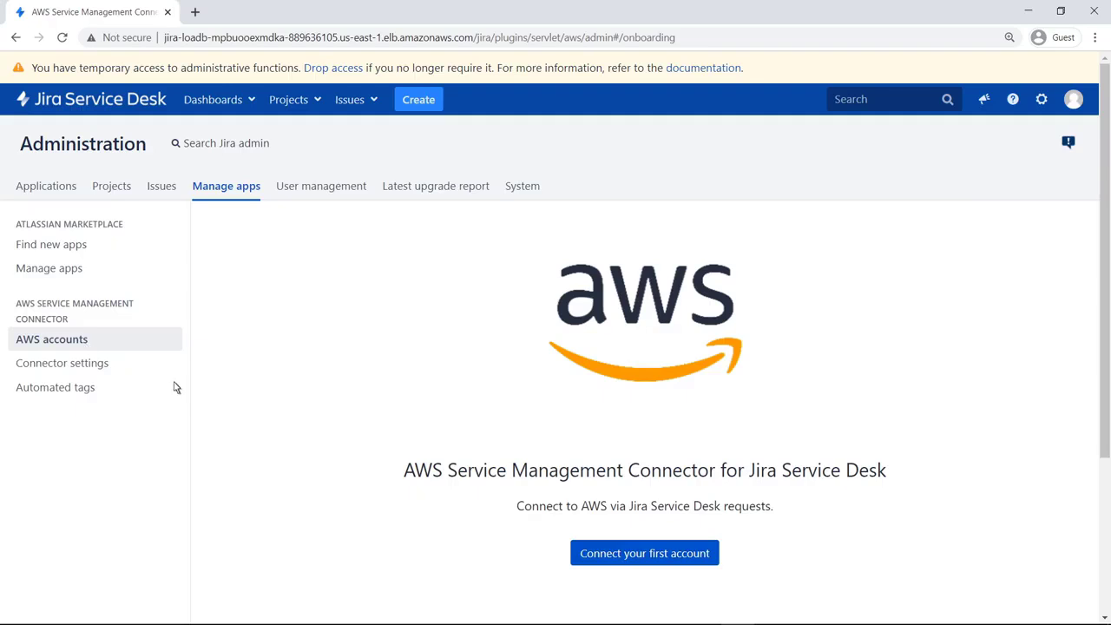
{"action": "left_click", "coordinate": [585, 558]}
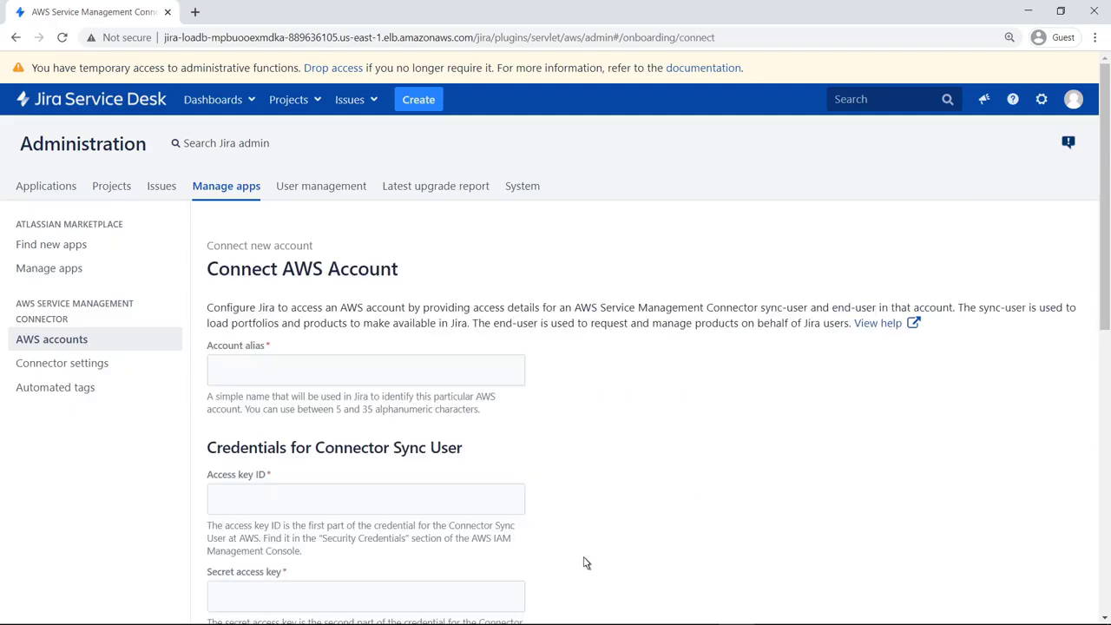
{"action": "left_click", "coordinate": [218, 382]}
{"action": "type", "text": "awsaccount"}
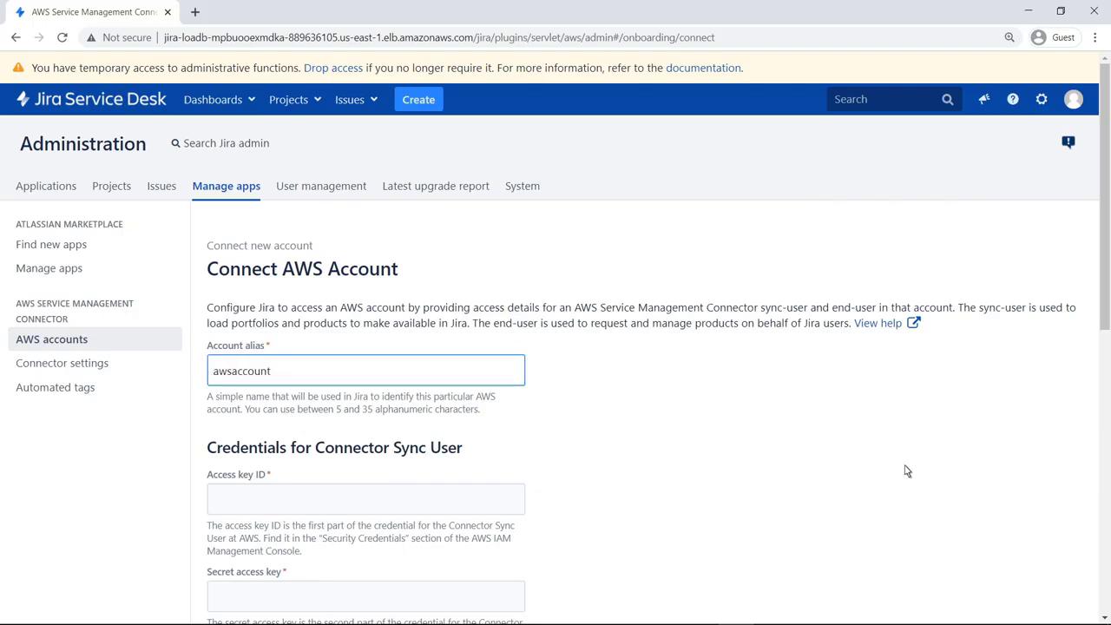
{"action": "left_click", "coordinate": [1103, 494]}
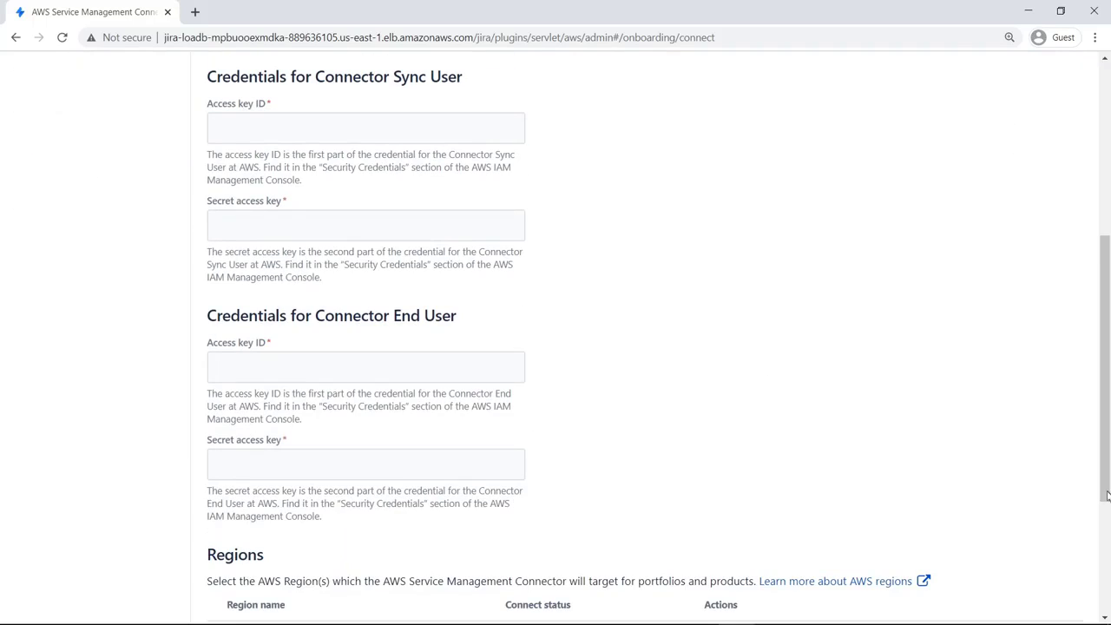
Step: Enter the sync user's and end user's access key IDs and secret keys
{"action": "left_click", "coordinate": [250, 136]}
{"action": "key", "text": "Tab"}
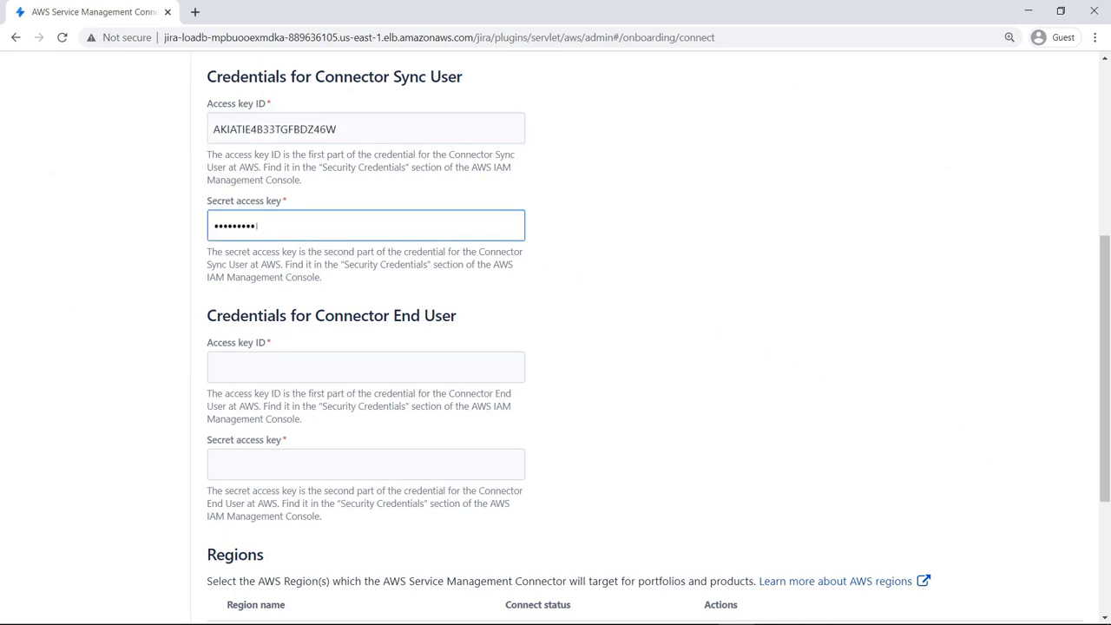
{"action": "key", "text": "Tab"}
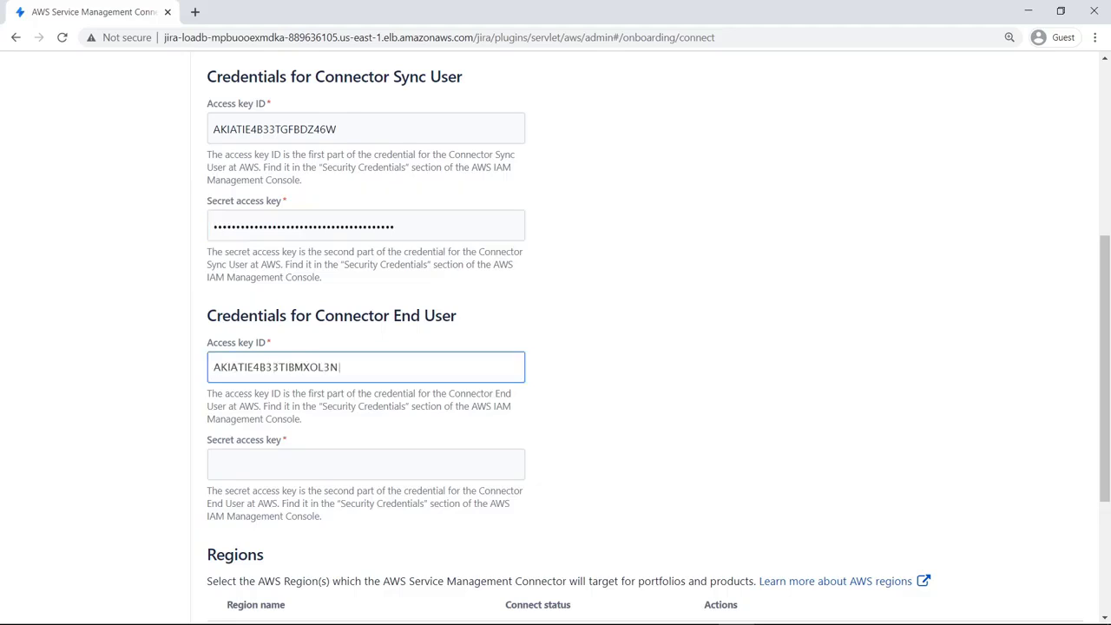
{"action": "key", "text": "Tab"}
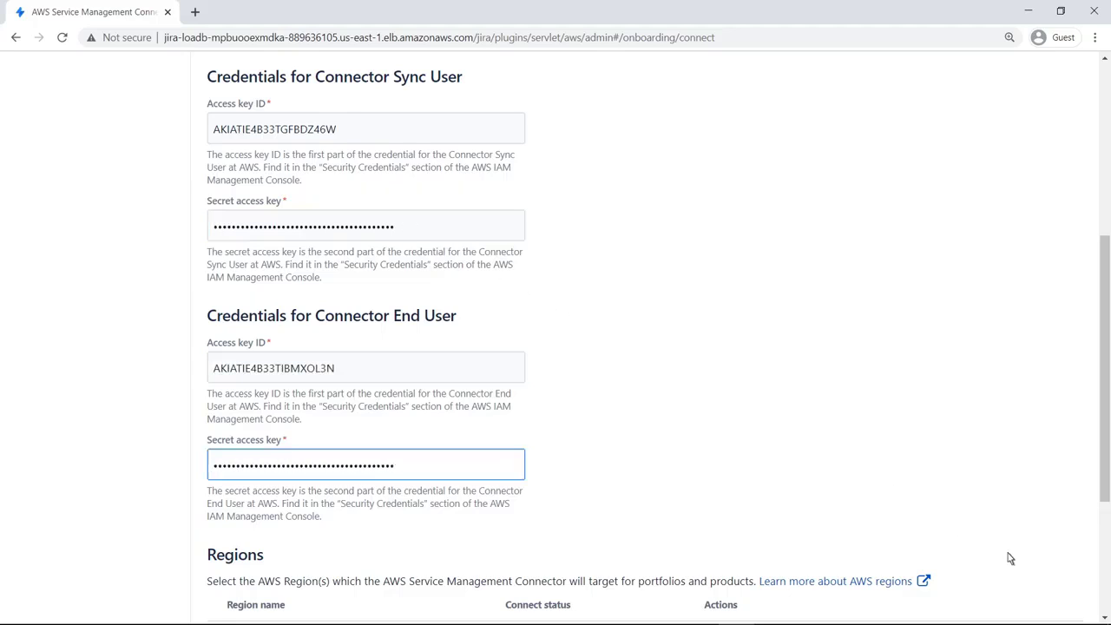
{"action": "scroll", "coordinate": [1101, 573], "scroll_direction": "down", "scroll_amount": 3}
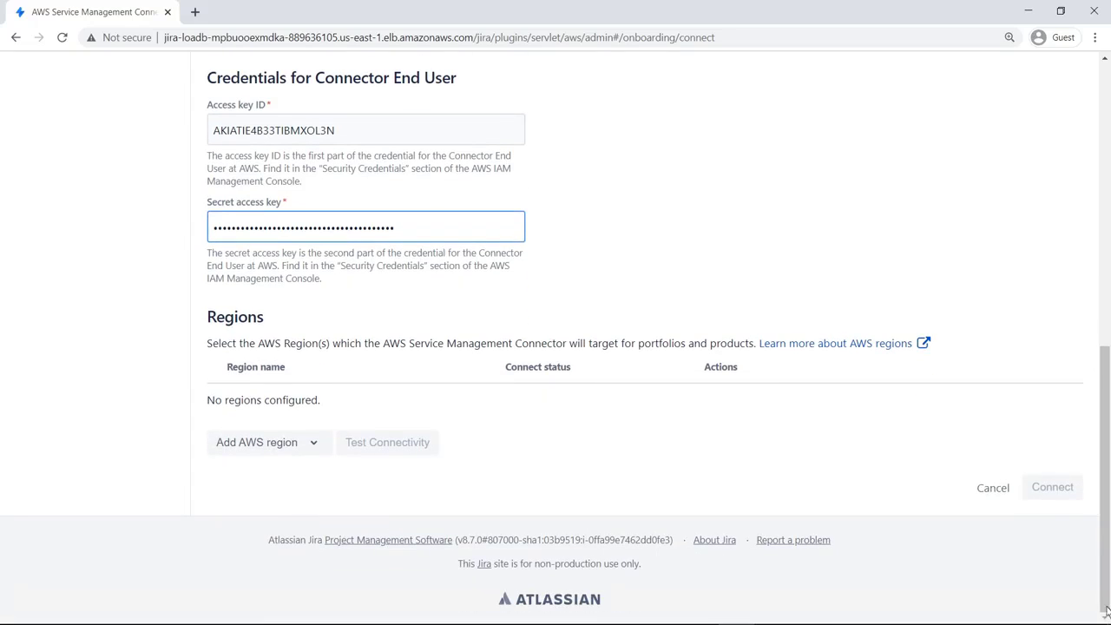
Step: Add the US East (N. Virginia) region, test connectivity for both accounts, and connect
{"action": "left_click", "coordinate": [316, 444]}
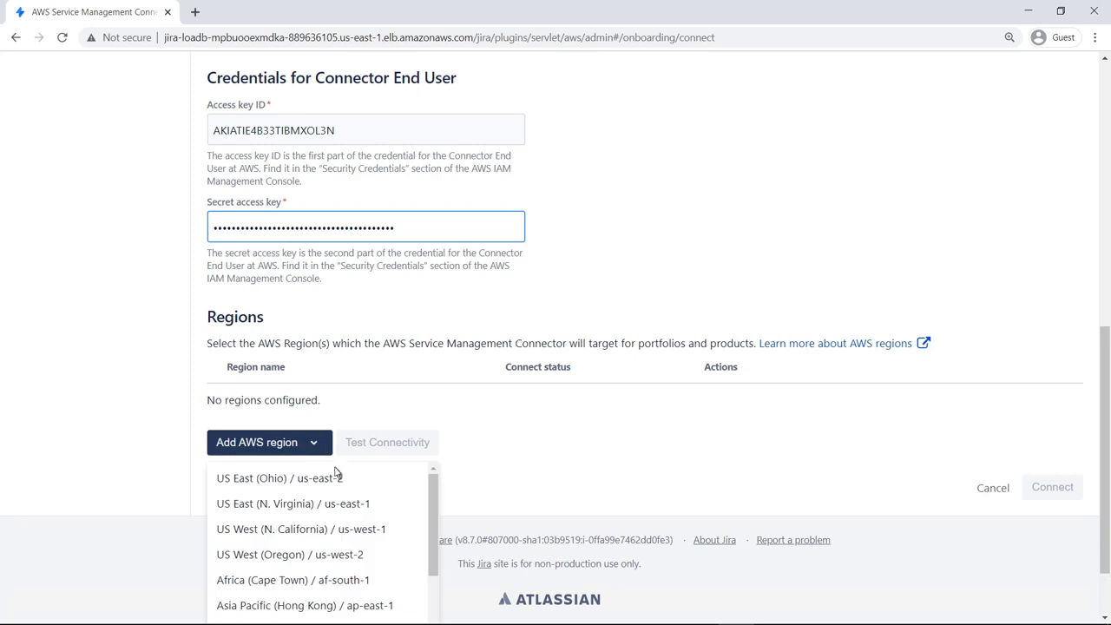
{"action": "left_click", "coordinate": [369, 511]}
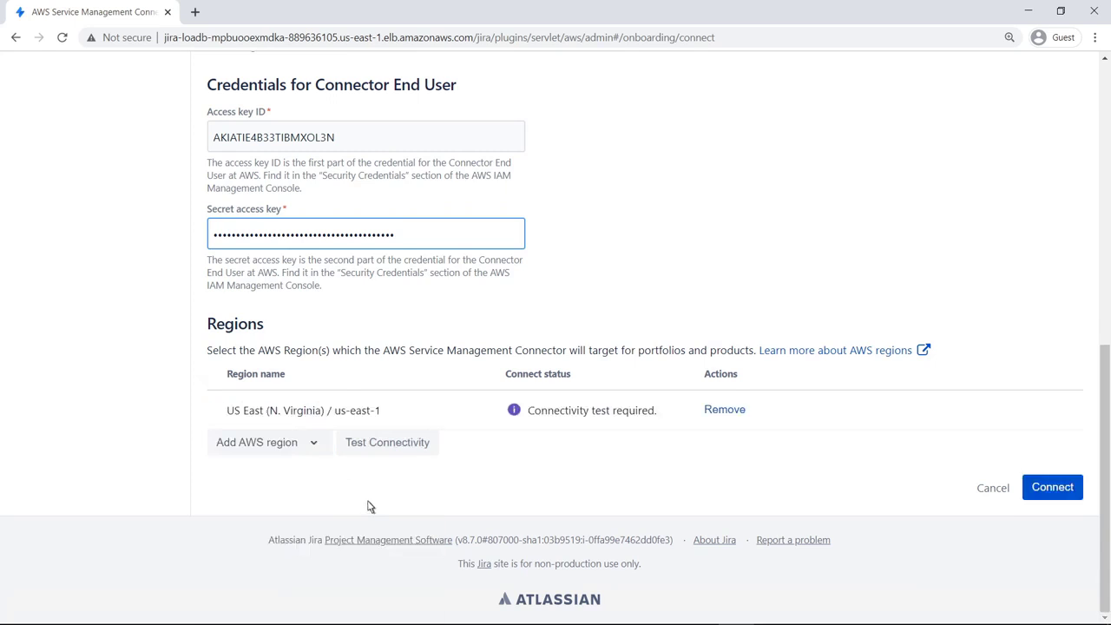
{"action": "left_click", "coordinate": [350, 445]}
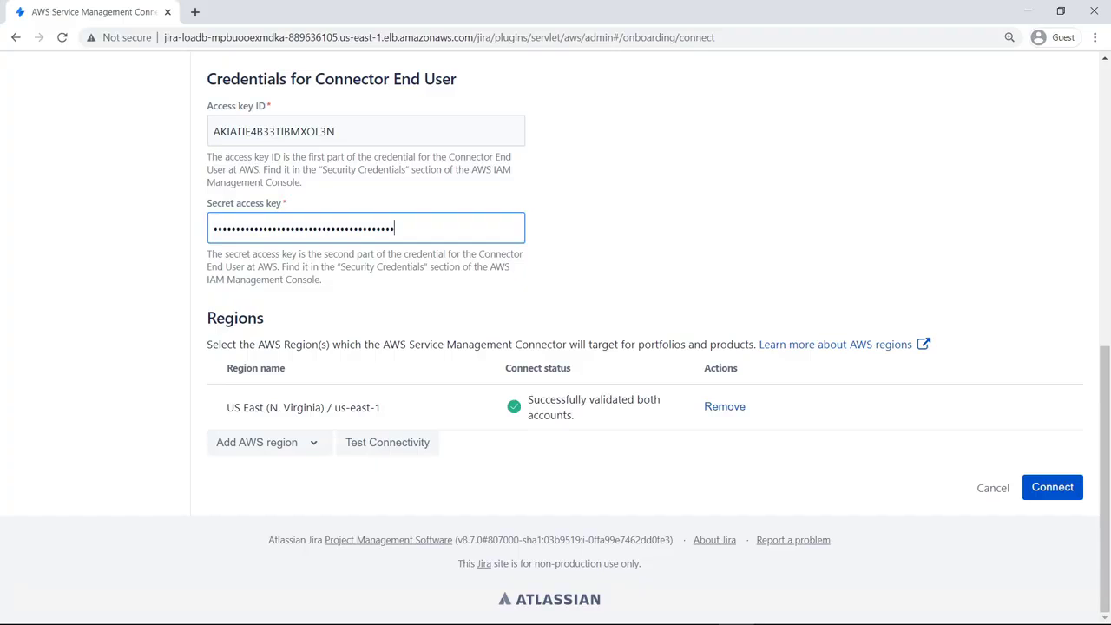
{"action": "left_click", "coordinate": [1052, 488]}
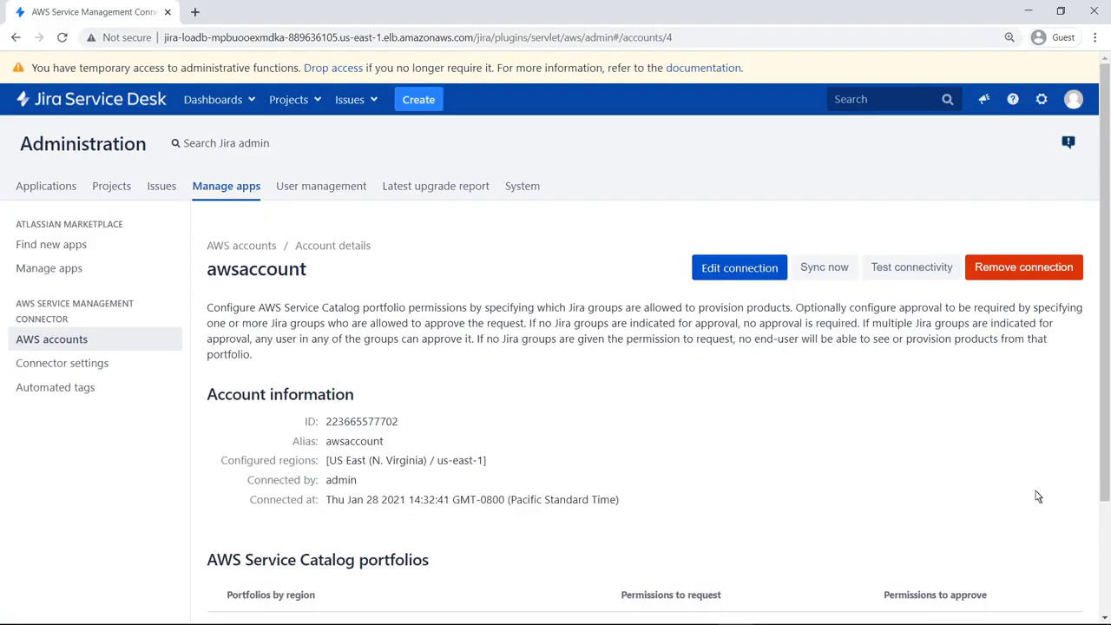
Step: Sync the AWS account and open SC Test Portfolio's request permissions under US East
{"action": "left_click", "coordinate": [850, 272]}
{"action": "scroll", "coordinate": [1103, 604], "scroll_direction": "down", "scroll_amount": 2}
{"action": "scroll", "coordinate": [1107, 610], "scroll_direction": "down", "scroll_amount": 2}
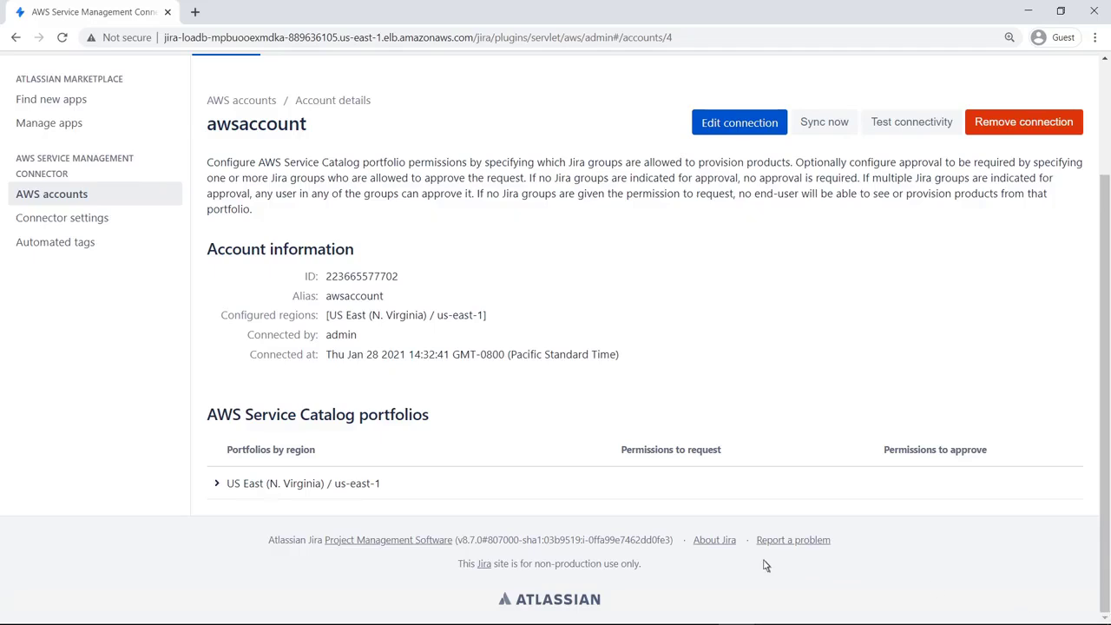
{"action": "left_click", "coordinate": [217, 486]}
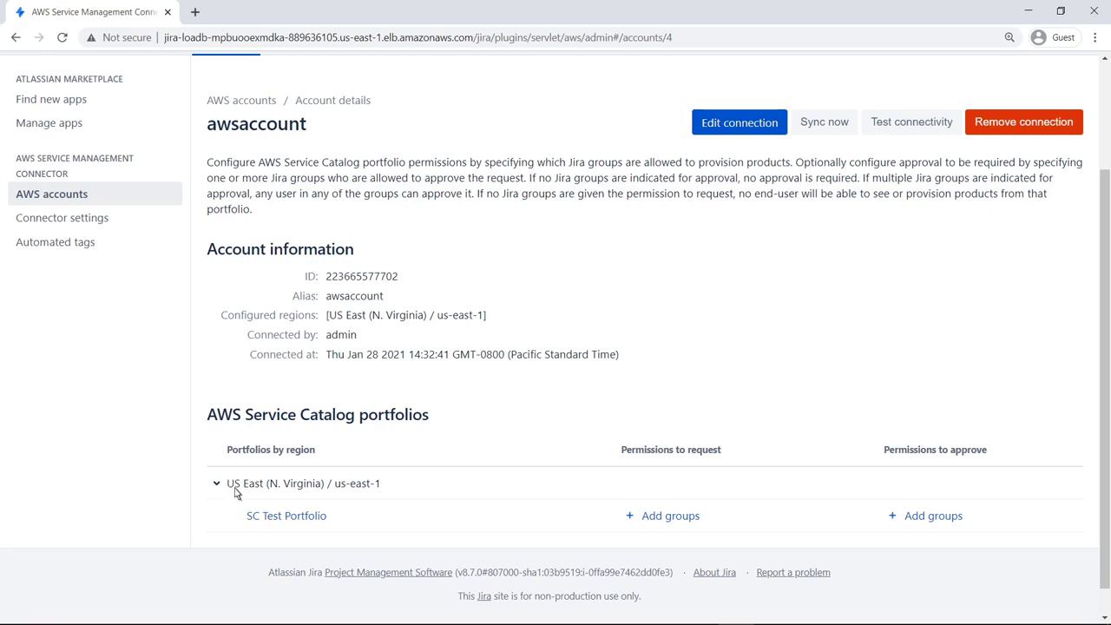
{"action": "left_click", "coordinate": [669, 515]}
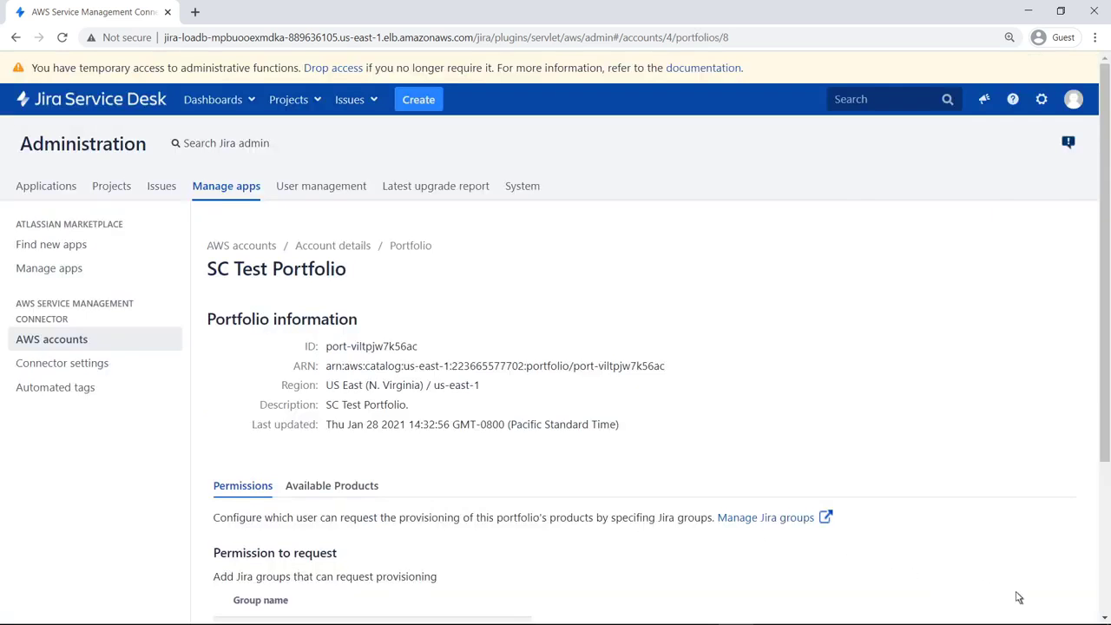
Step: Grant jira-administrators and jira-servicedesk-users permission to request products, and save
{"action": "scroll", "coordinate": [1107, 613], "scroll_direction": "down", "scroll_amount": 3}
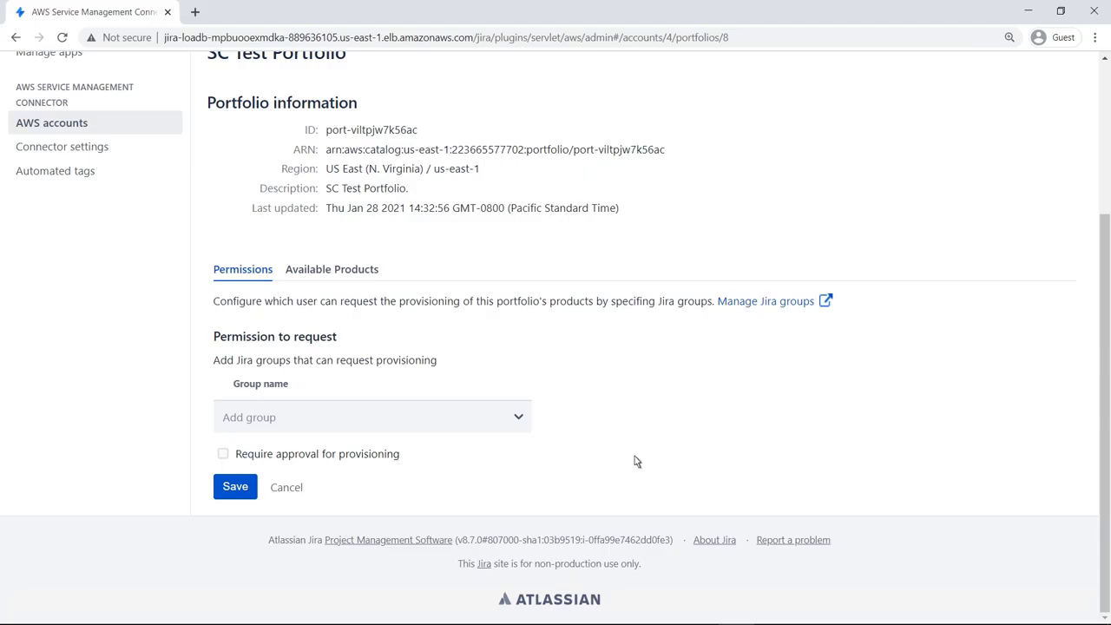
{"action": "left_click", "coordinate": [519, 419]}
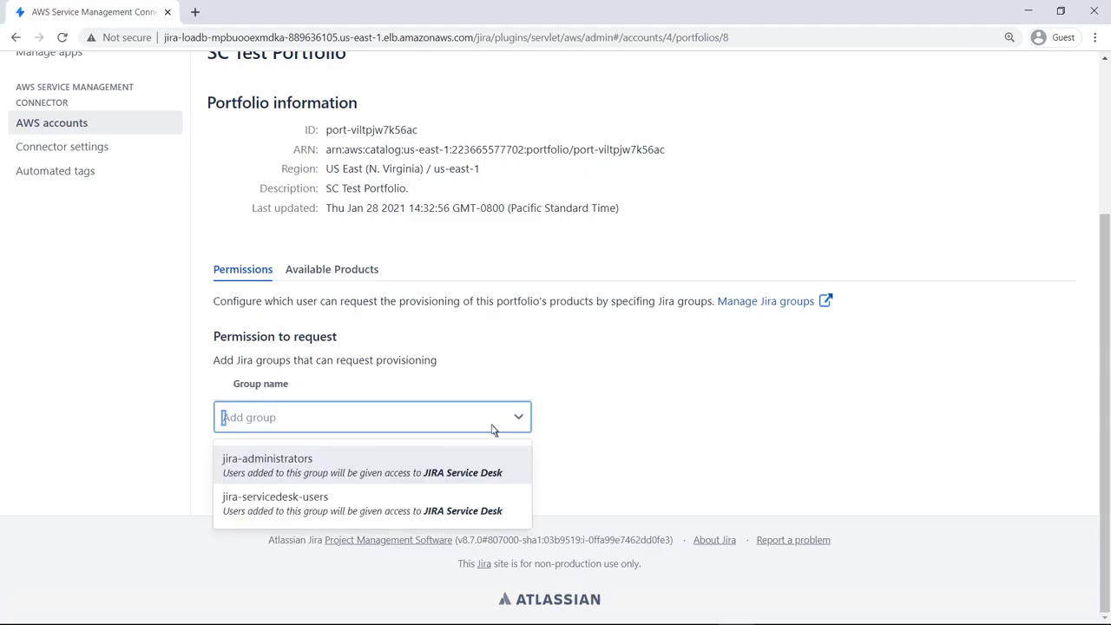
{"action": "left_click", "coordinate": [312, 467]}
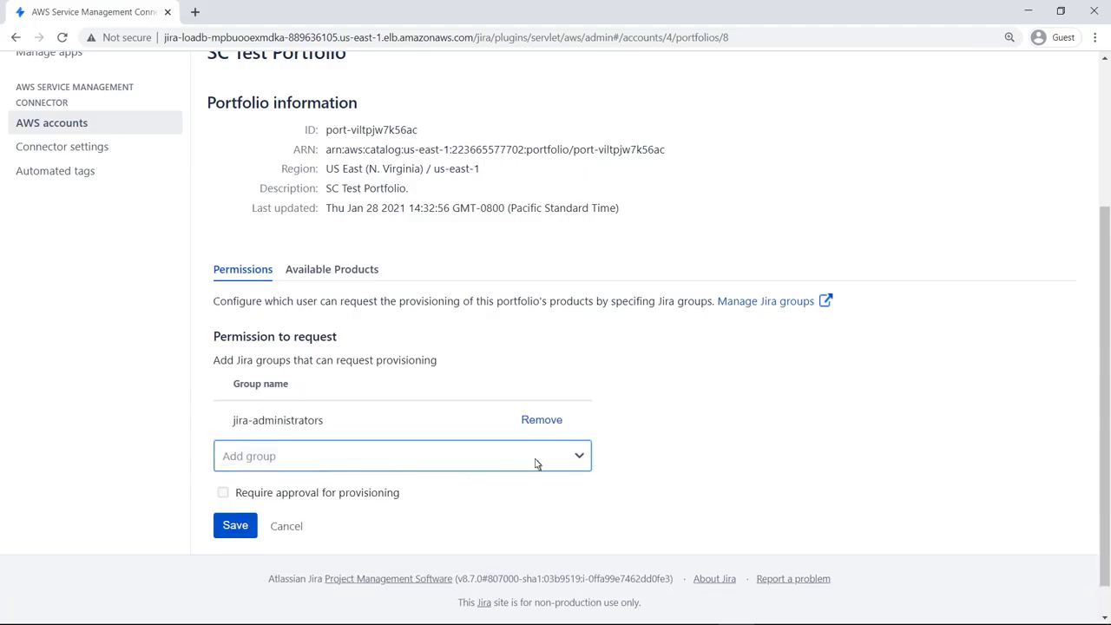
{"action": "left_click", "coordinate": [579, 460]}
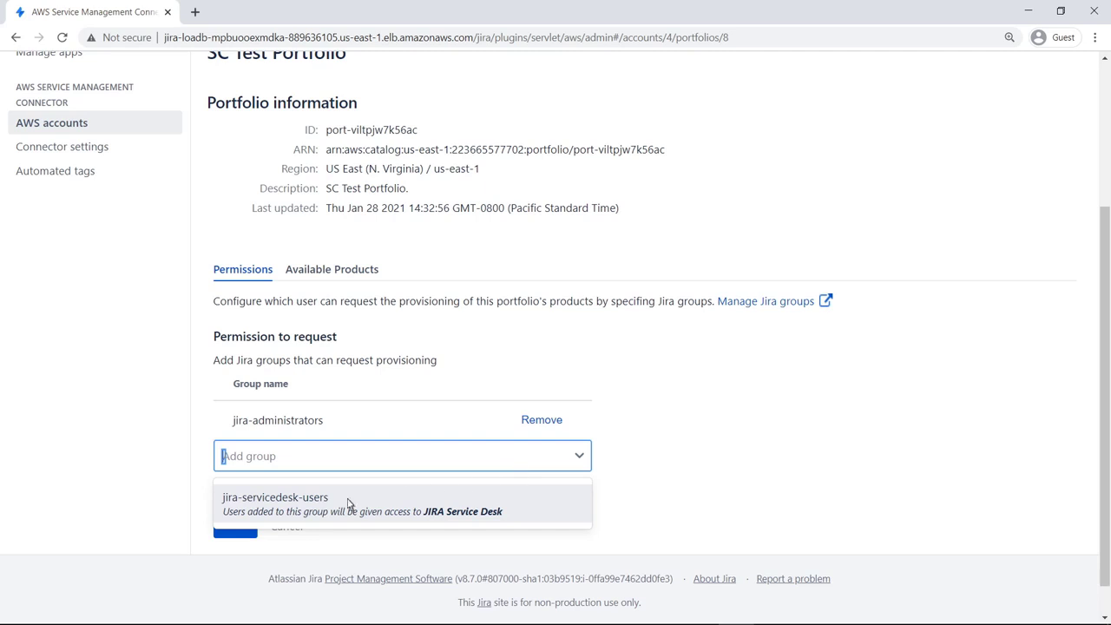
{"action": "left_click", "coordinate": [329, 504]}
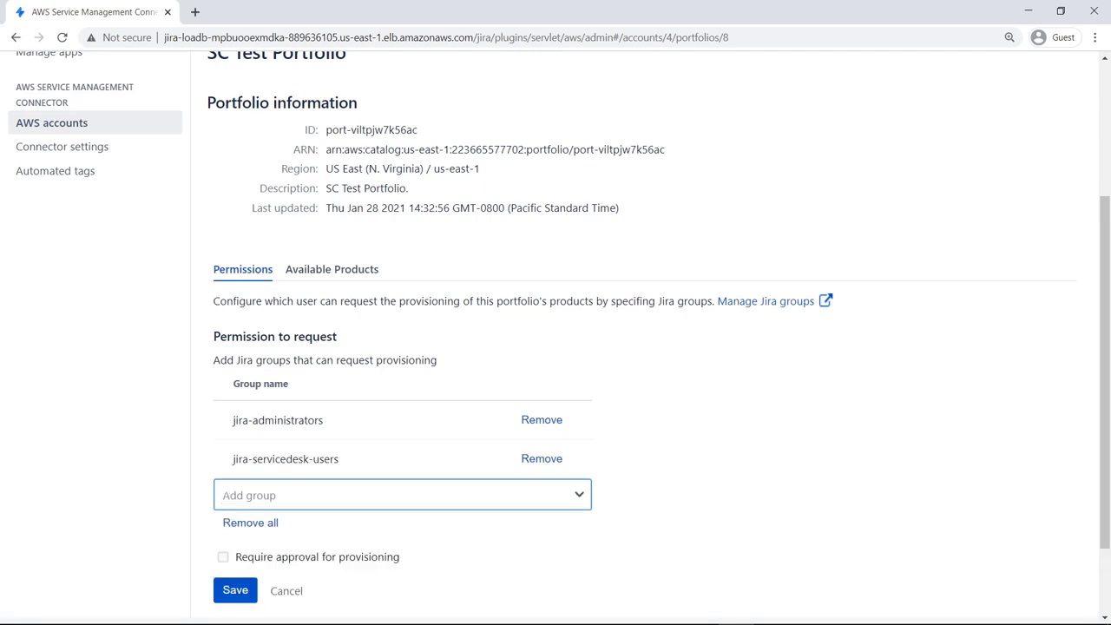
{"action": "left_click", "coordinate": [236, 592]}
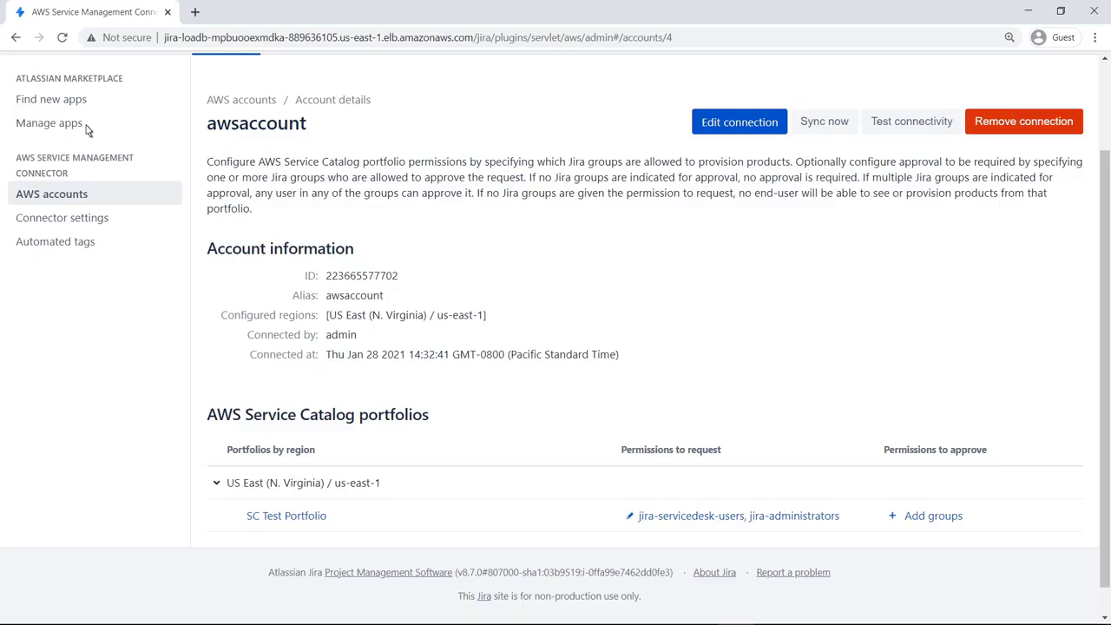
Step: In connector settings, enable the SampleServiceDesk (SAM) project and save the configuration
{"action": "left_click", "coordinate": [107, 218]}
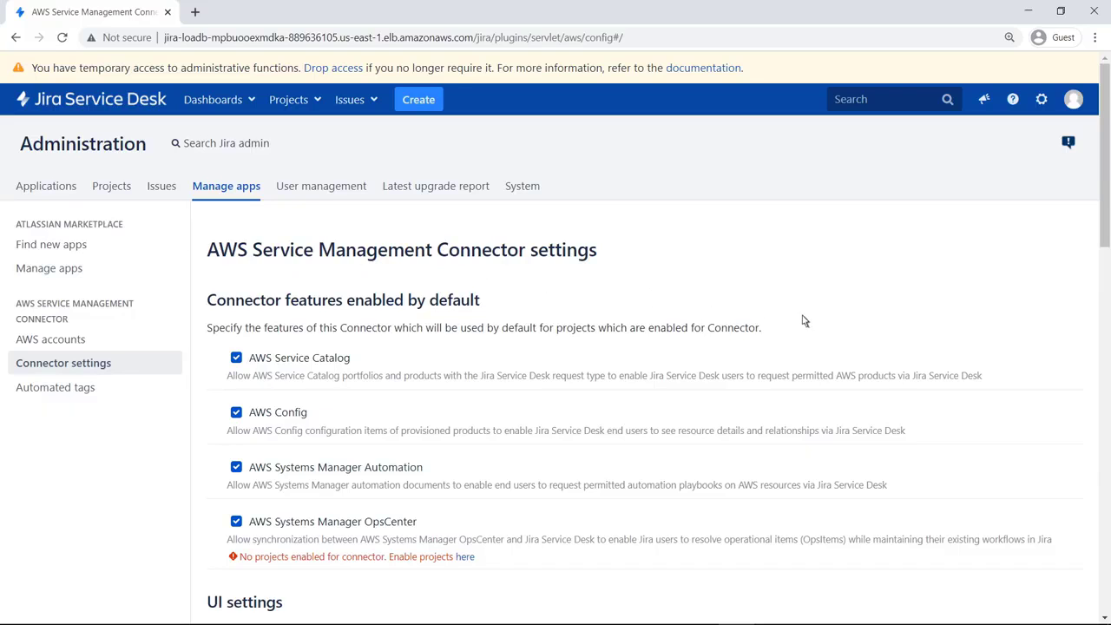
{"action": "scroll", "coordinate": [1106, 363], "scroll_direction": "down", "scroll_amount": 1}
{"action": "scroll", "coordinate": [1107, 363], "scroll_direction": "down", "scroll_amount": 4}
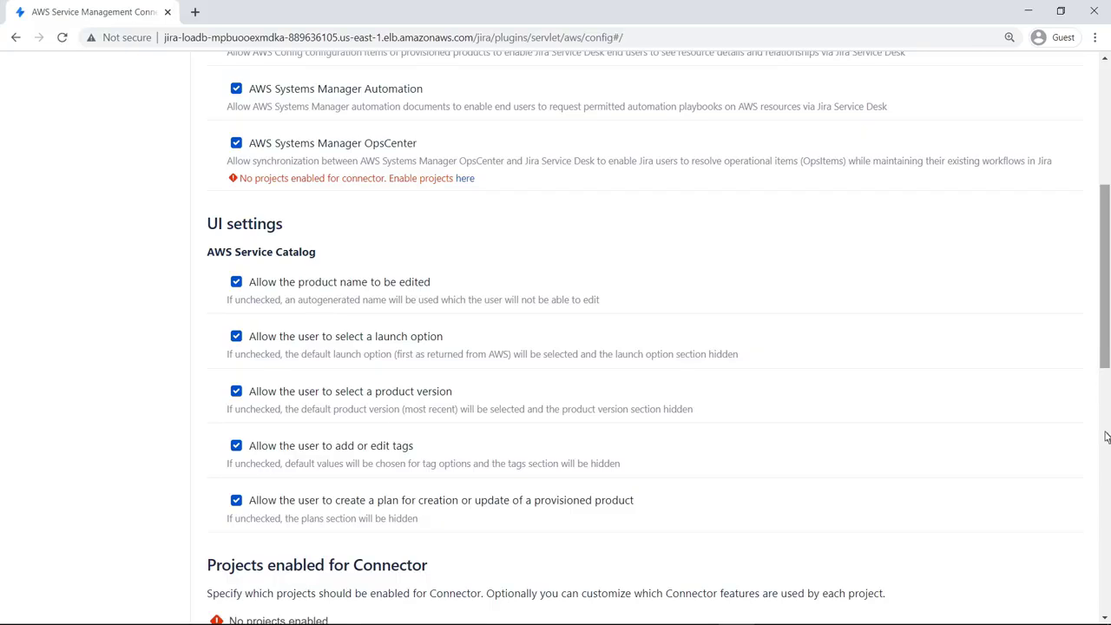
{"action": "left_click", "coordinate": [1106, 519]}
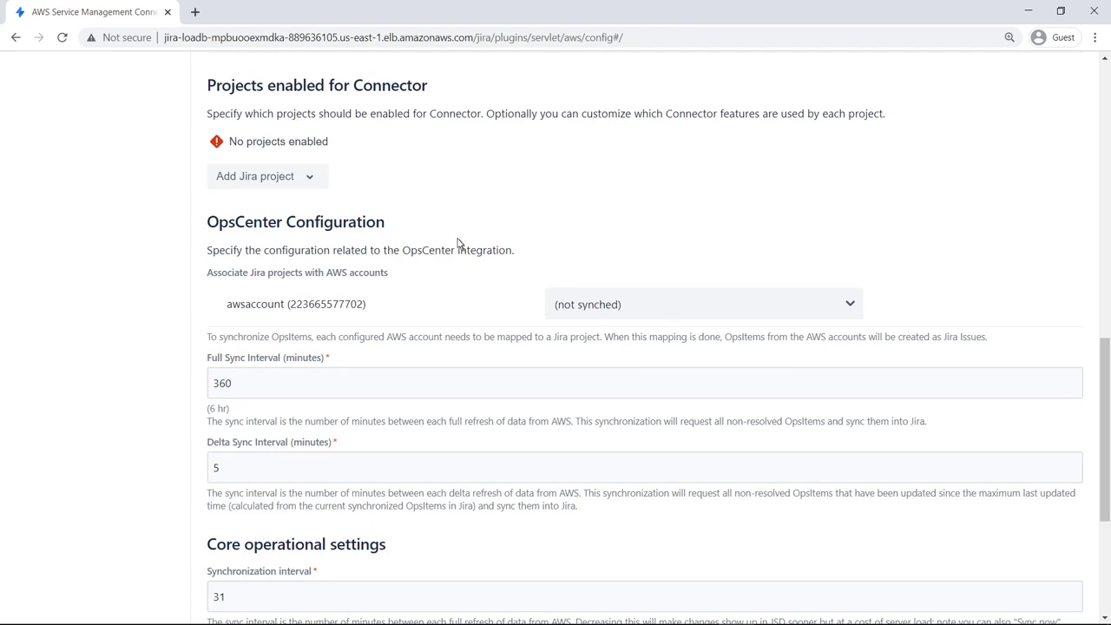
{"action": "left_click", "coordinate": [311, 179]}
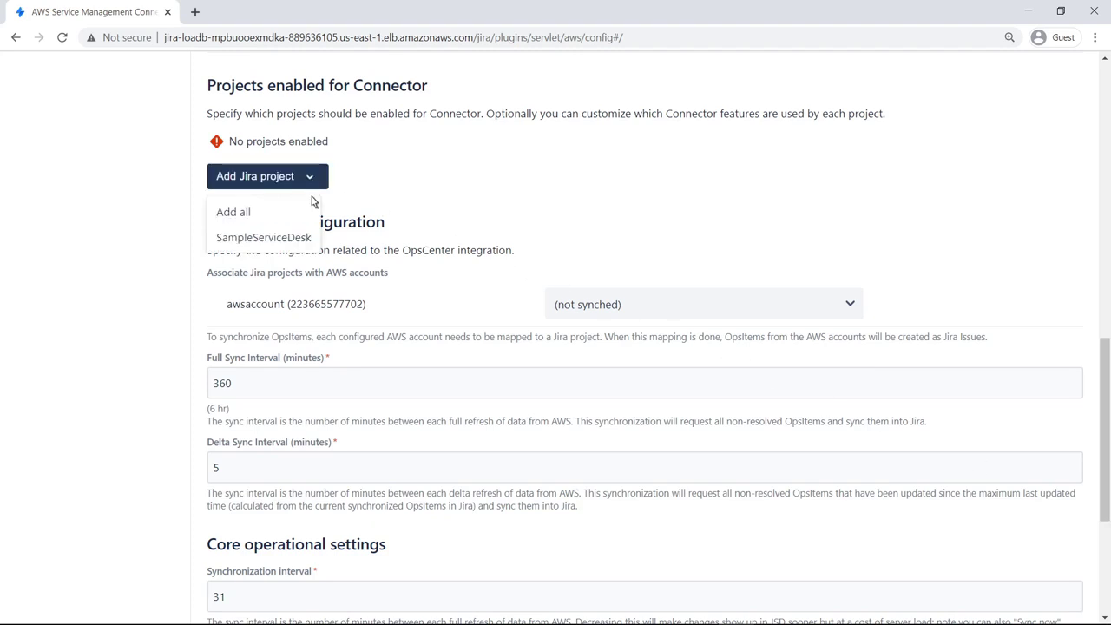
{"action": "left_click", "coordinate": [311, 241]}
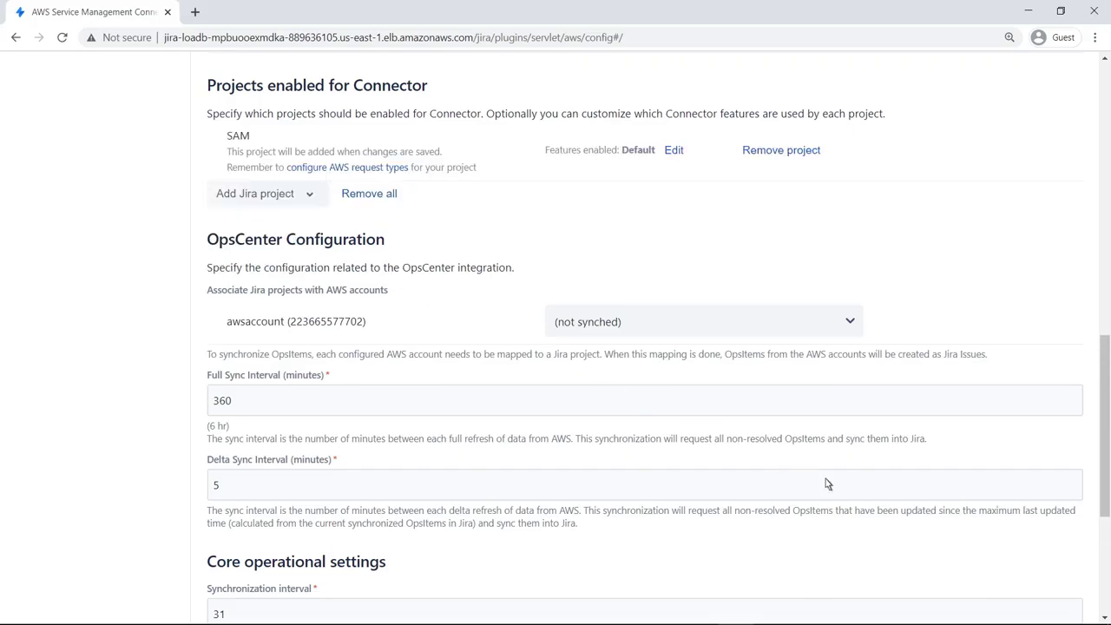
{"action": "scroll", "coordinate": [1099, 596], "scroll_direction": "down", "scroll_amount": 3}
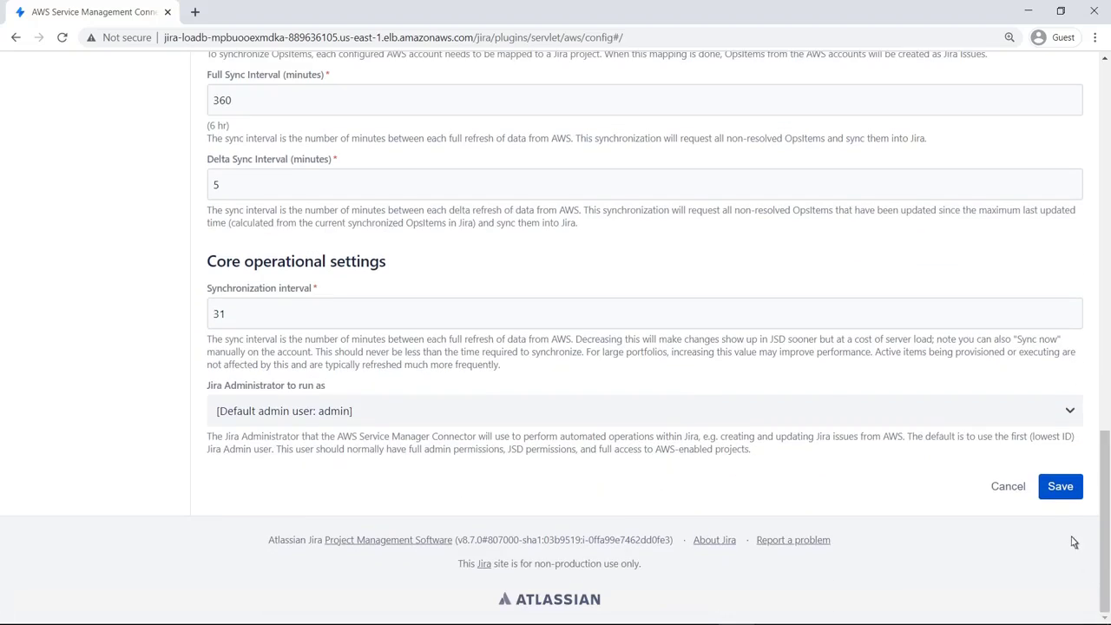
{"action": "left_click", "coordinate": [1053, 493]}
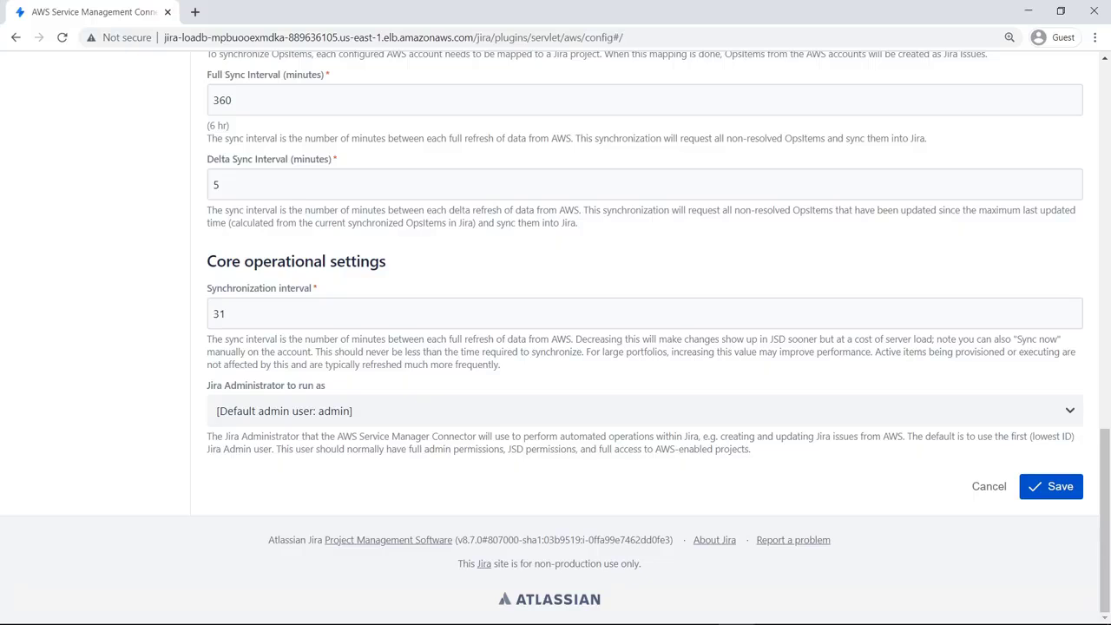
{"action": "left_click", "coordinate": [1104, 308]}
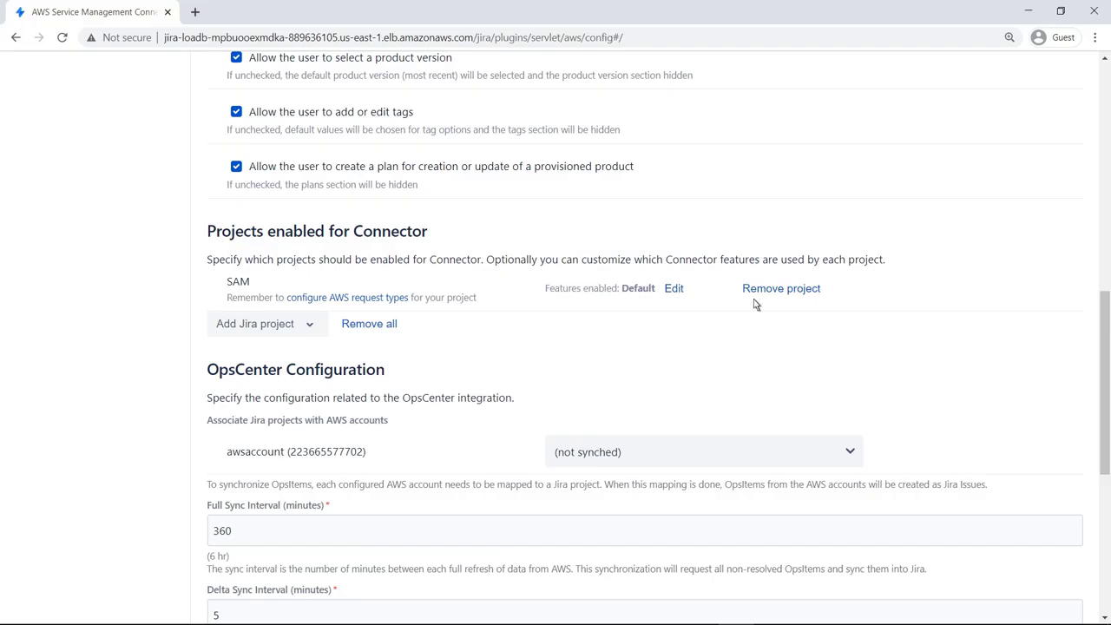
Step: Add the existing Request AWS Service Catalog Product request type to Common Requests
{"action": "left_click", "coordinate": [406, 299]}
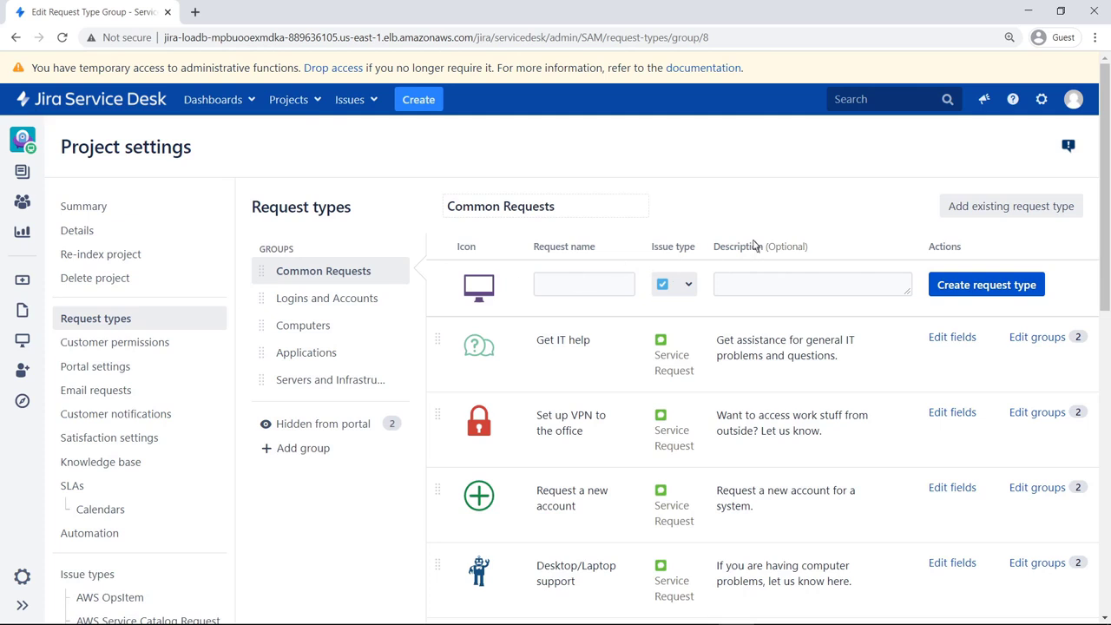
{"action": "left_click", "coordinate": [952, 213]}
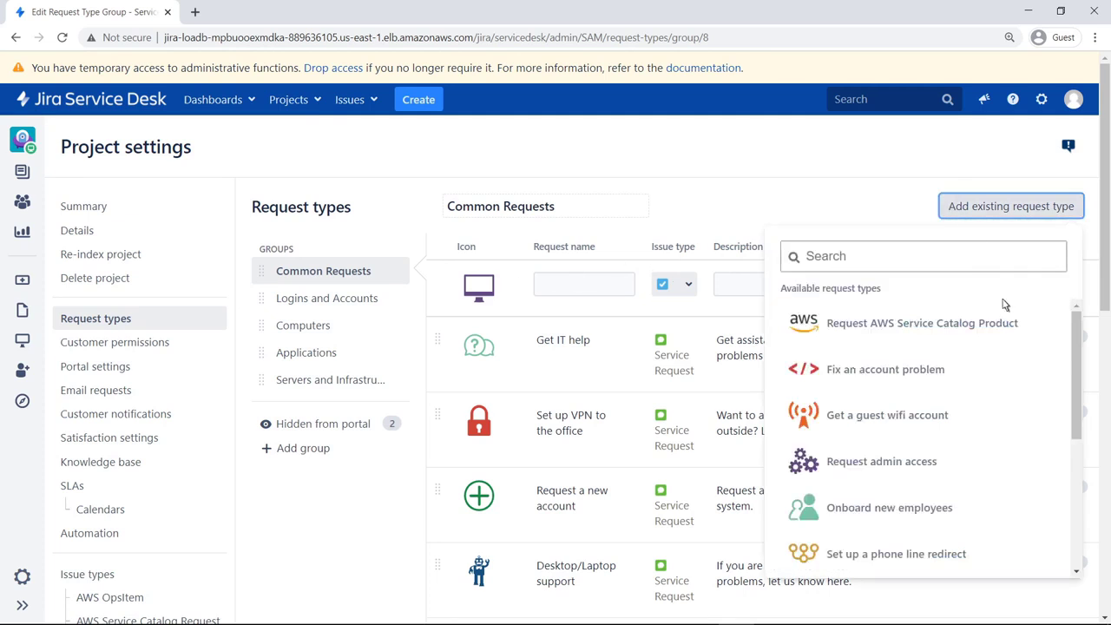
{"action": "left_click", "coordinate": [1023, 329]}
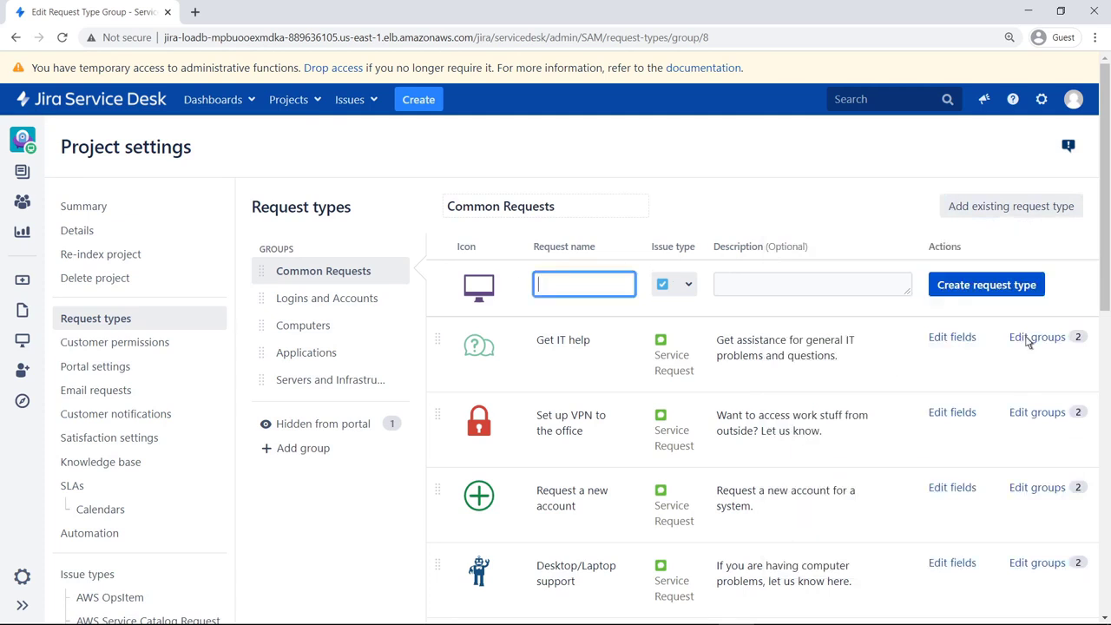
{"action": "left_click", "coordinate": [1105, 460]}
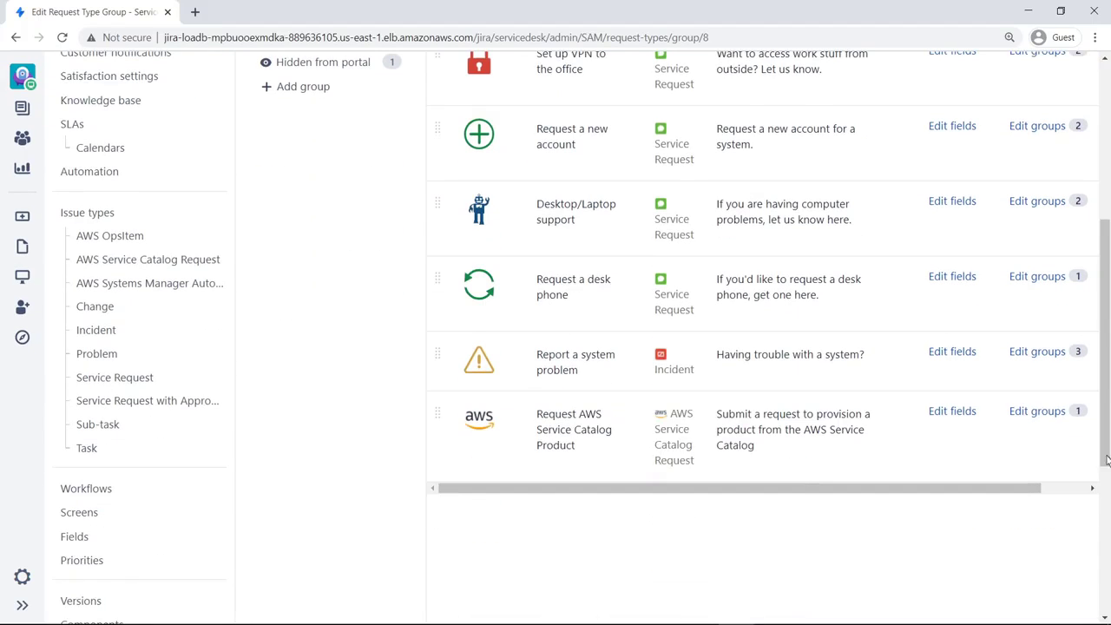
Step: Also list the AWS Service Catalog request type under Servers and Infrastructure and save the groups
{"action": "left_click", "coordinate": [1053, 413]}
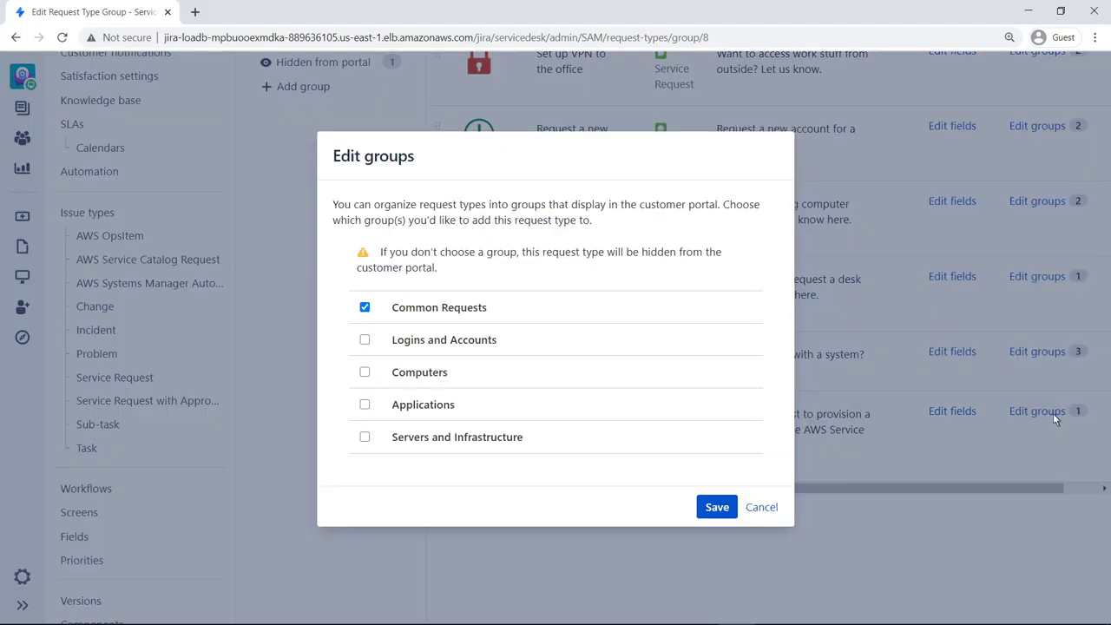
{"action": "left_click", "coordinate": [365, 437]}
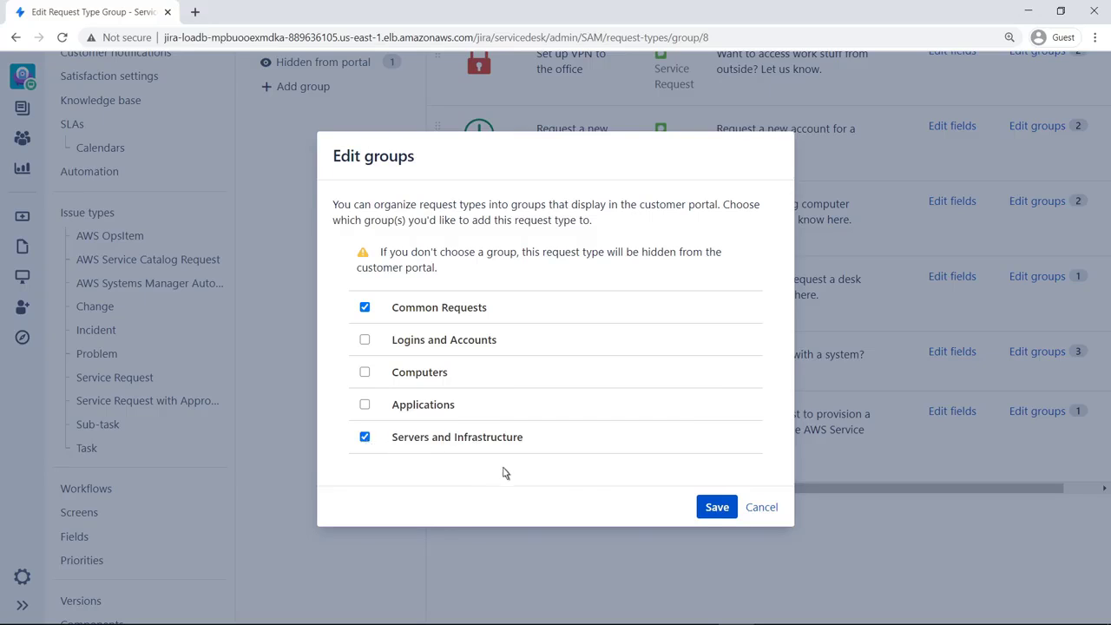
{"action": "left_click", "coordinate": [718, 508]}
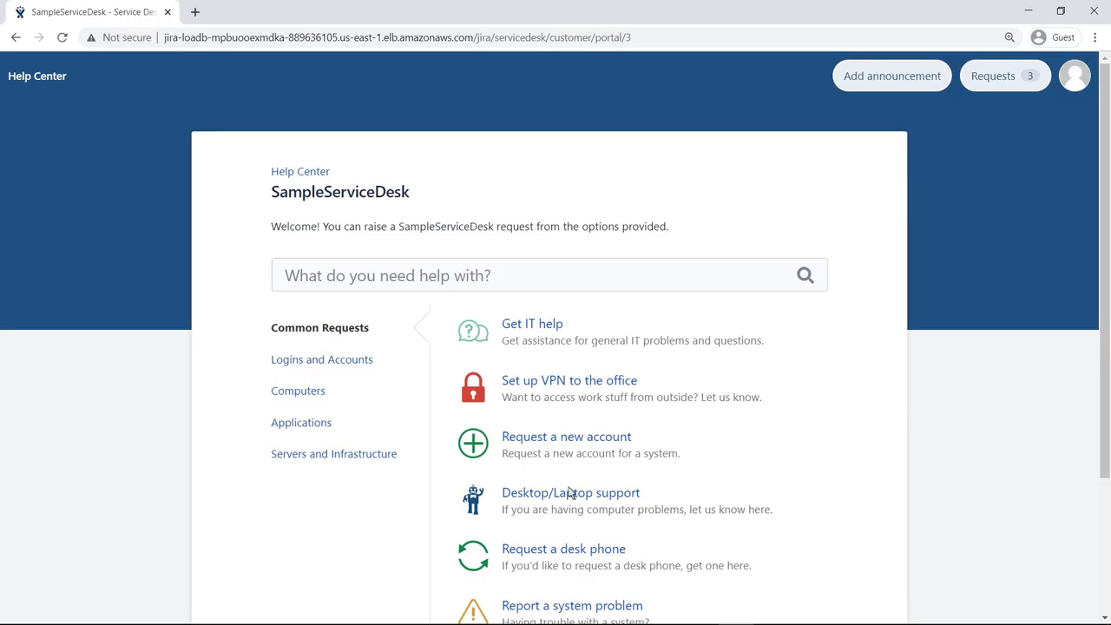
Step: Start an AWS Service Catalog product request titled 'Sample S3 Bucket' for S3 WithLifeCycle
{"action": "left_click", "coordinate": [395, 458]}
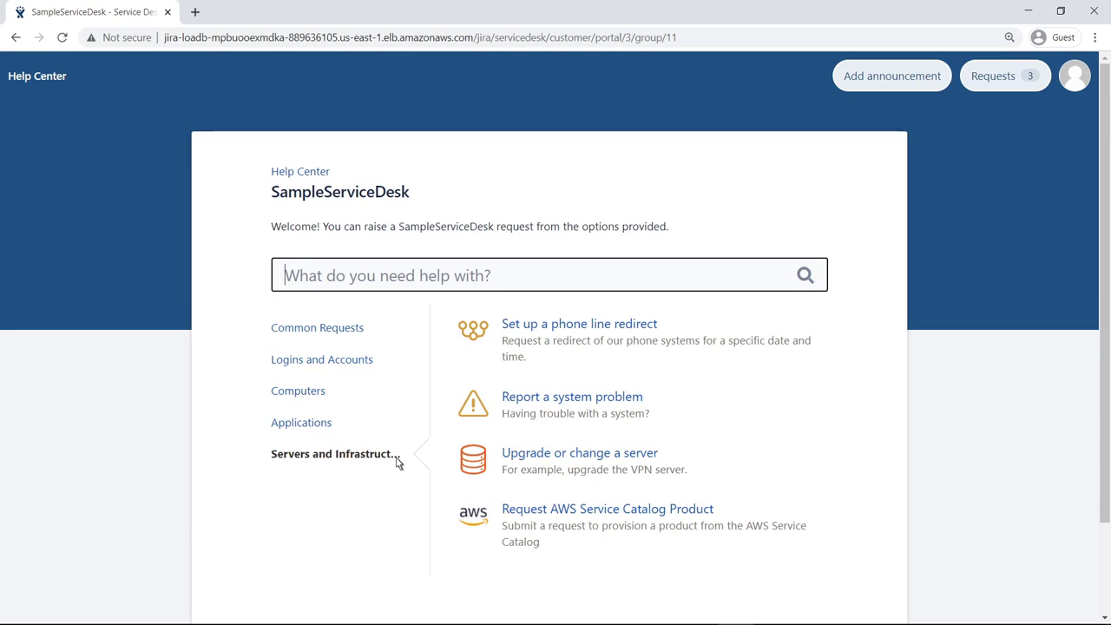
{"action": "left_click", "coordinate": [509, 512]}
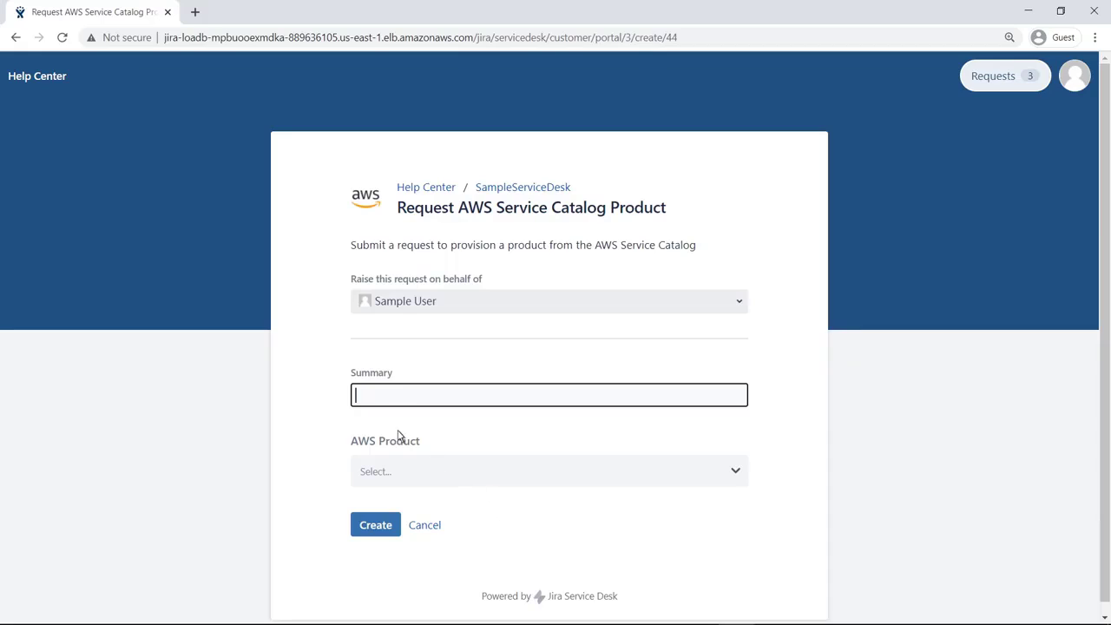
{"action": "type", "text": "Sample S3 Bucket"}
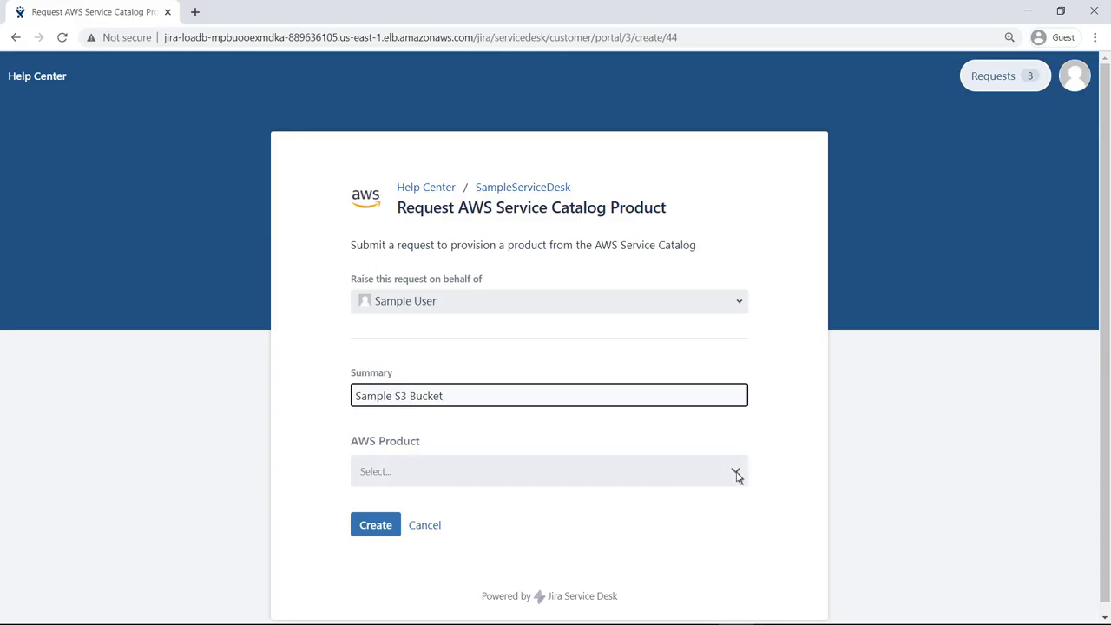
{"action": "left_click", "coordinate": [736, 476]}
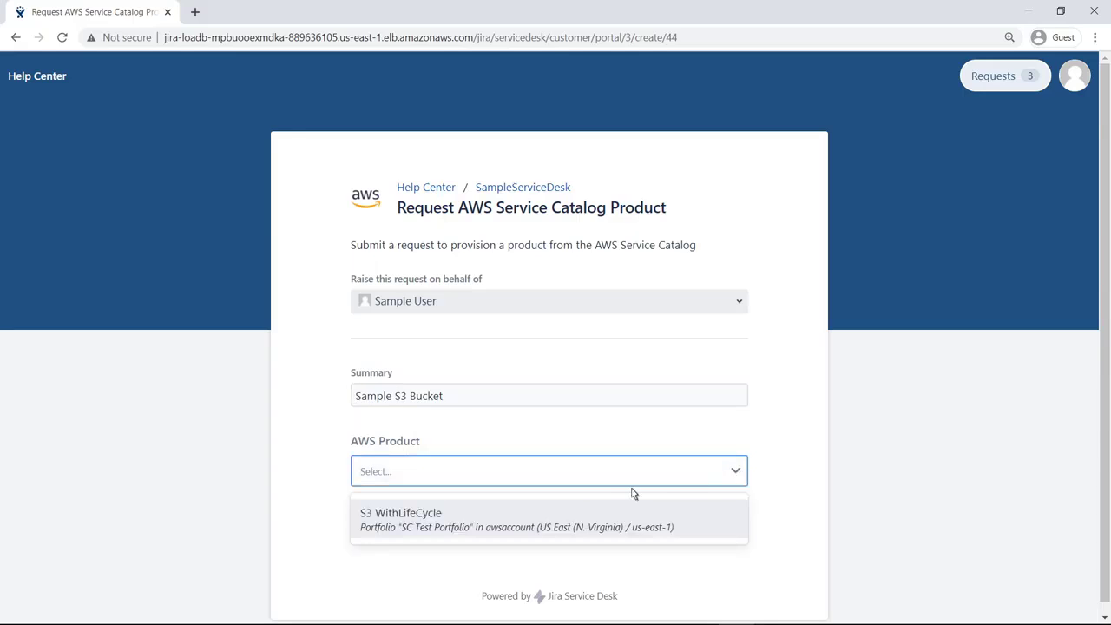
{"action": "left_click", "coordinate": [441, 521]}
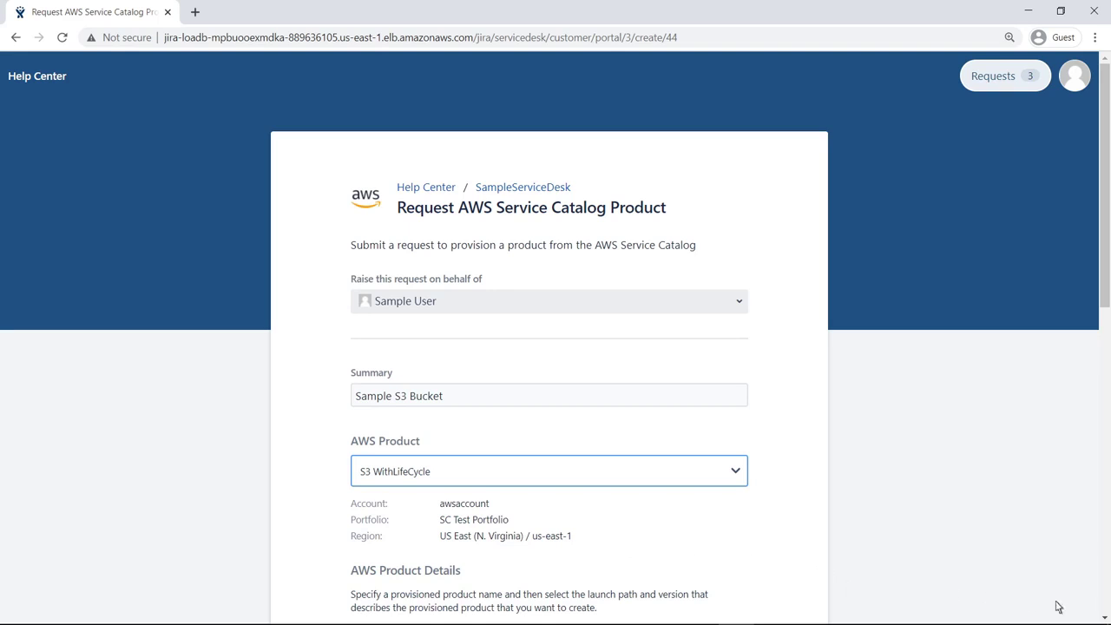
Step: Tag the request CostCenter = 1001 and submit it
{"action": "scroll", "coordinate": [1103, 608], "scroll_direction": "down", "scroll_amount": 3}
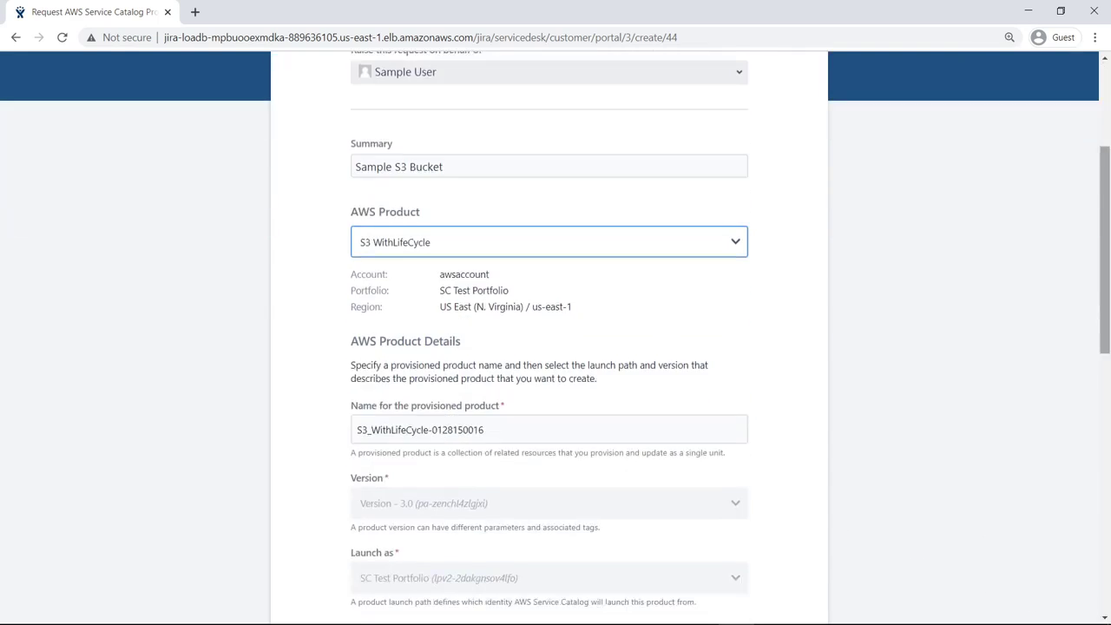
{"action": "scroll", "coordinate": [555, 339], "scroll_direction": "down", "scroll_amount": 3}
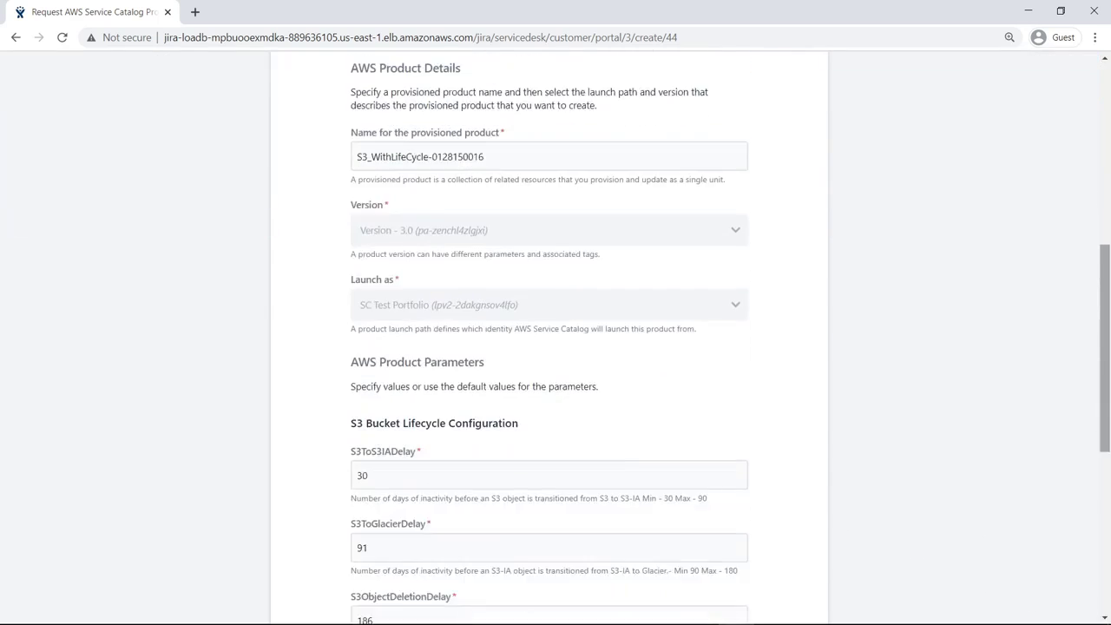
{"action": "scroll", "coordinate": [556, 339], "scroll_direction": "down", "scroll_amount": 3}
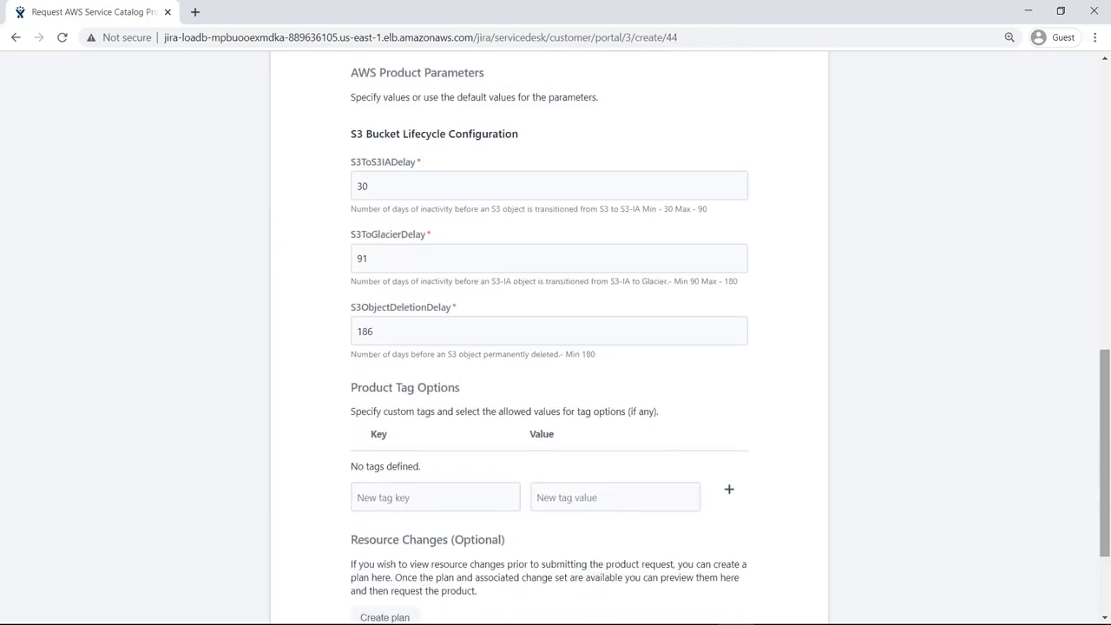
{"action": "scroll", "coordinate": [1095, 608], "scroll_direction": "down", "scroll_amount": 2}
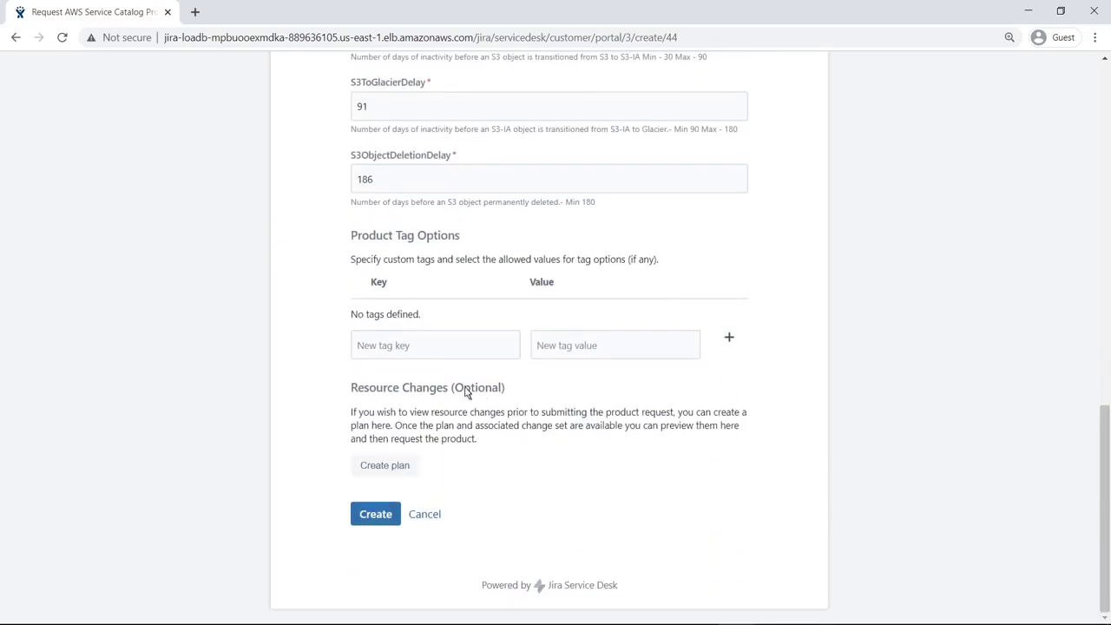
{"action": "left_click", "coordinate": [358, 351]}
{"action": "type", "text": "CostCenter"}
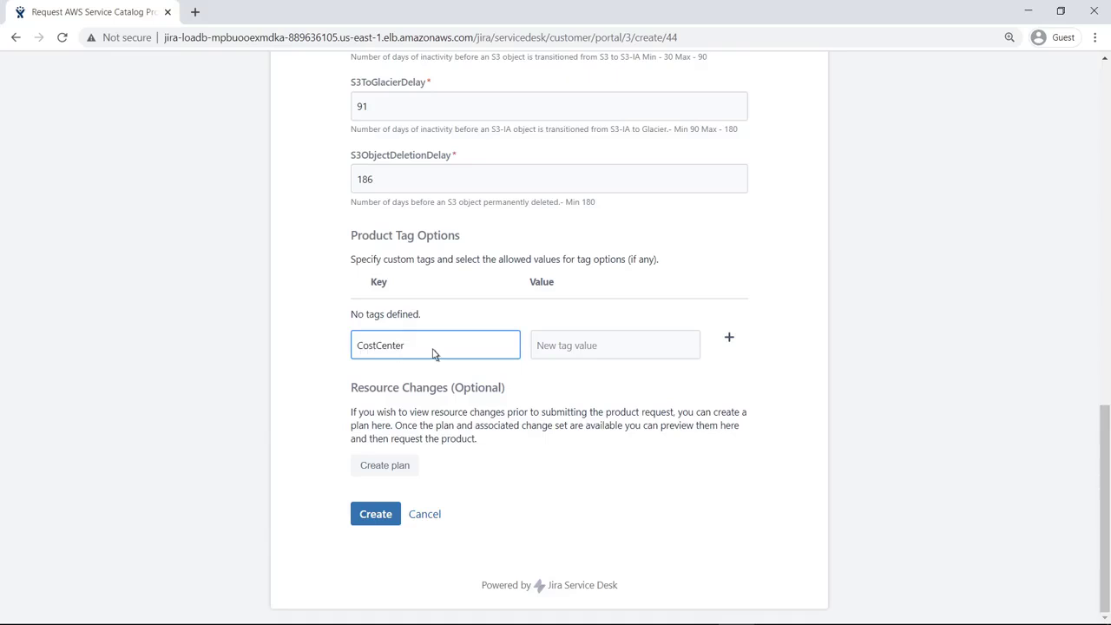
{"action": "left_click", "coordinate": [536, 351]}
{"action": "type", "text": "1001"}
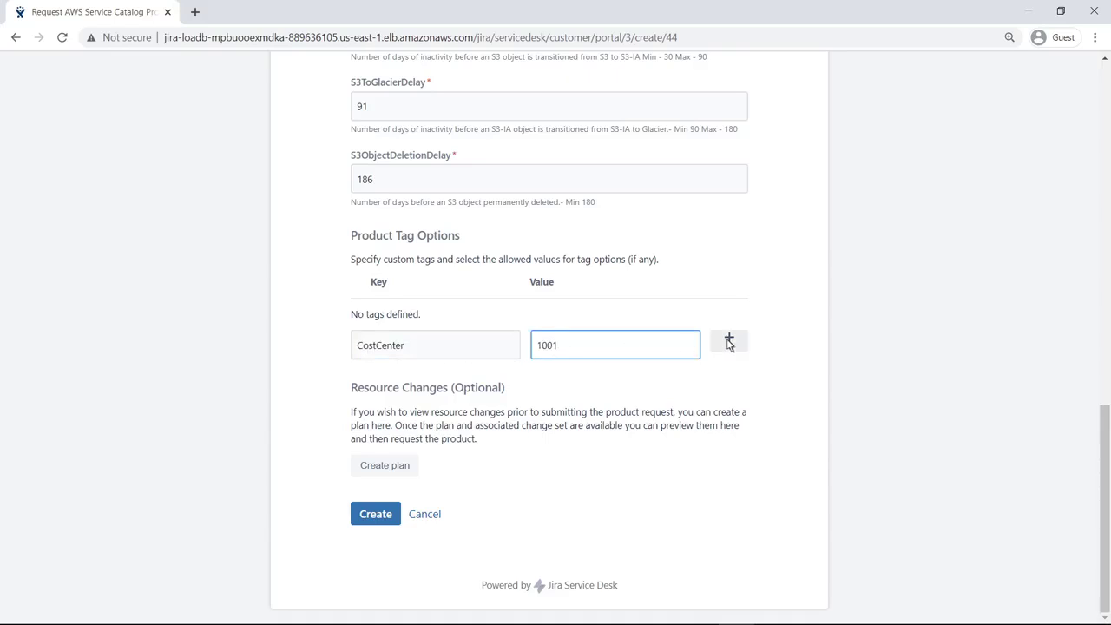
{"action": "left_click", "coordinate": [729, 342]}
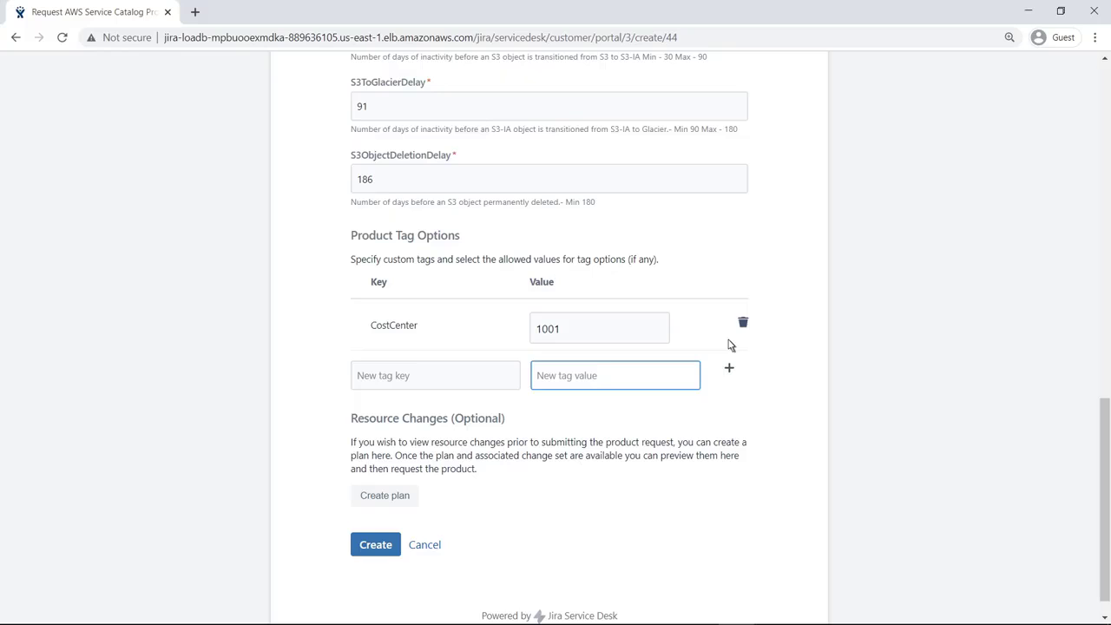
{"action": "left_click", "coordinate": [376, 545]}
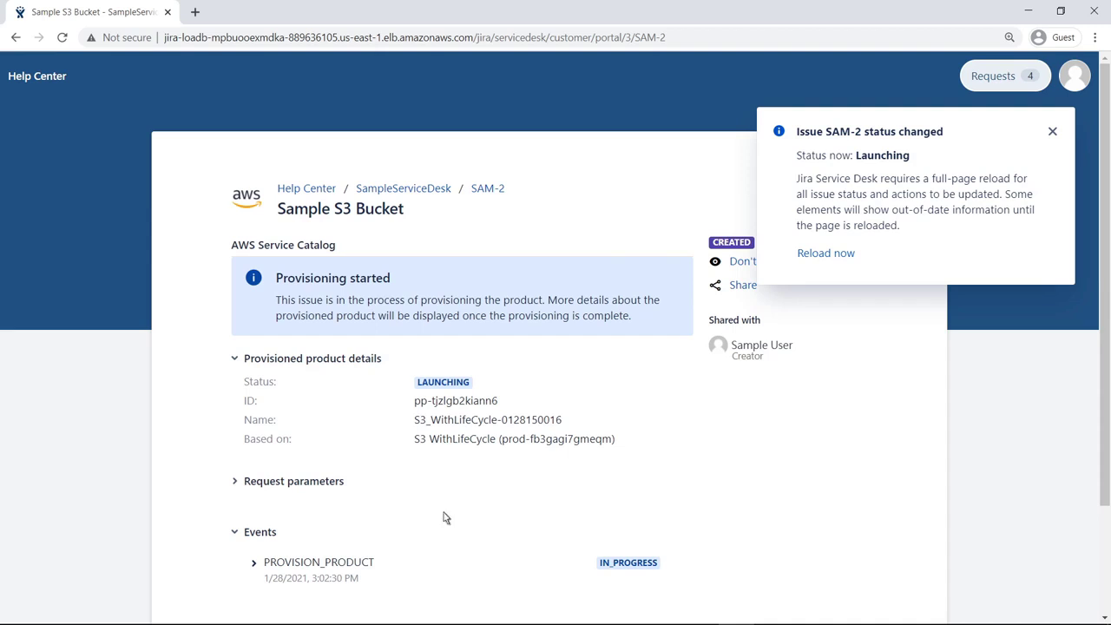
Step: Reload SAM-2 and expand the PROVISION_PRODUCT event to see the BucketName output
{"action": "left_click", "coordinate": [825, 254]}
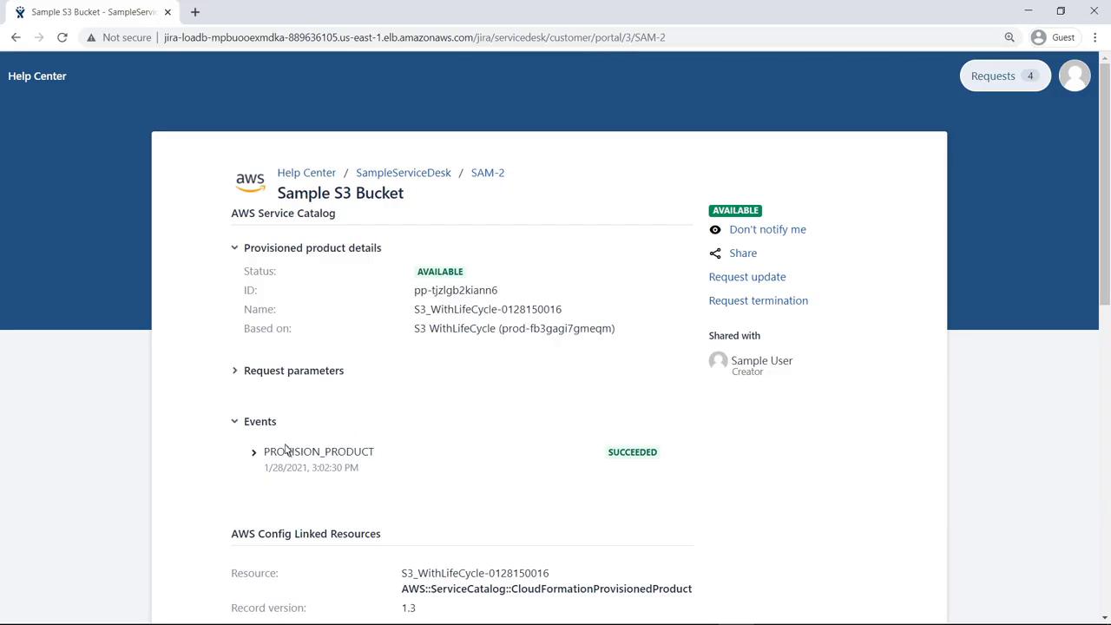
{"action": "left_click", "coordinate": [254, 453]}
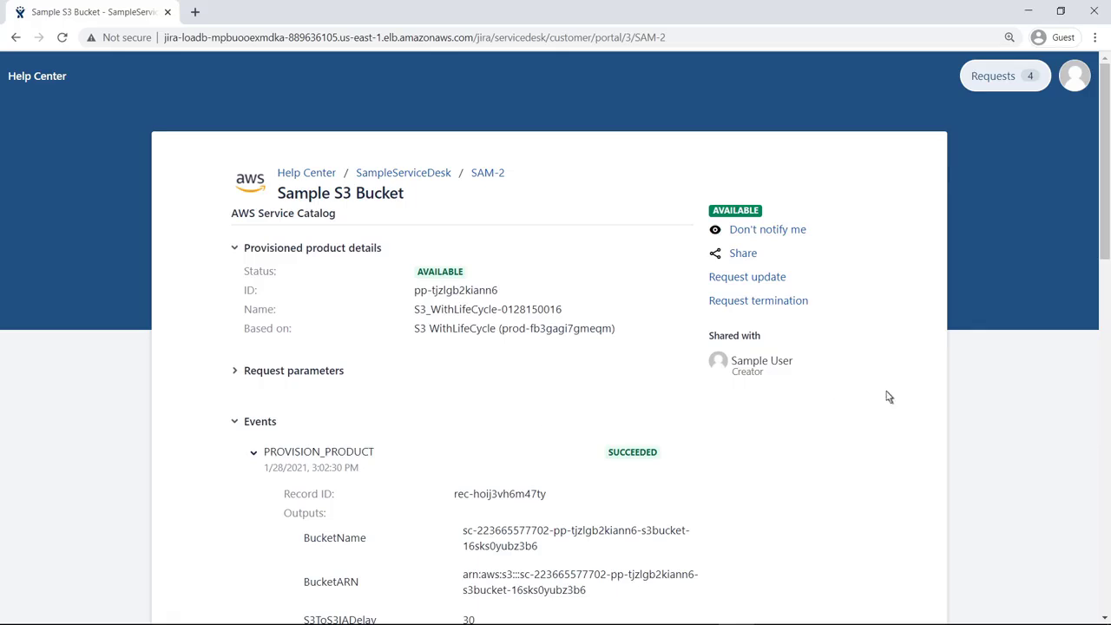
{"action": "scroll", "coordinate": [1091, 377], "scroll_direction": "down", "scroll_amount": 4}
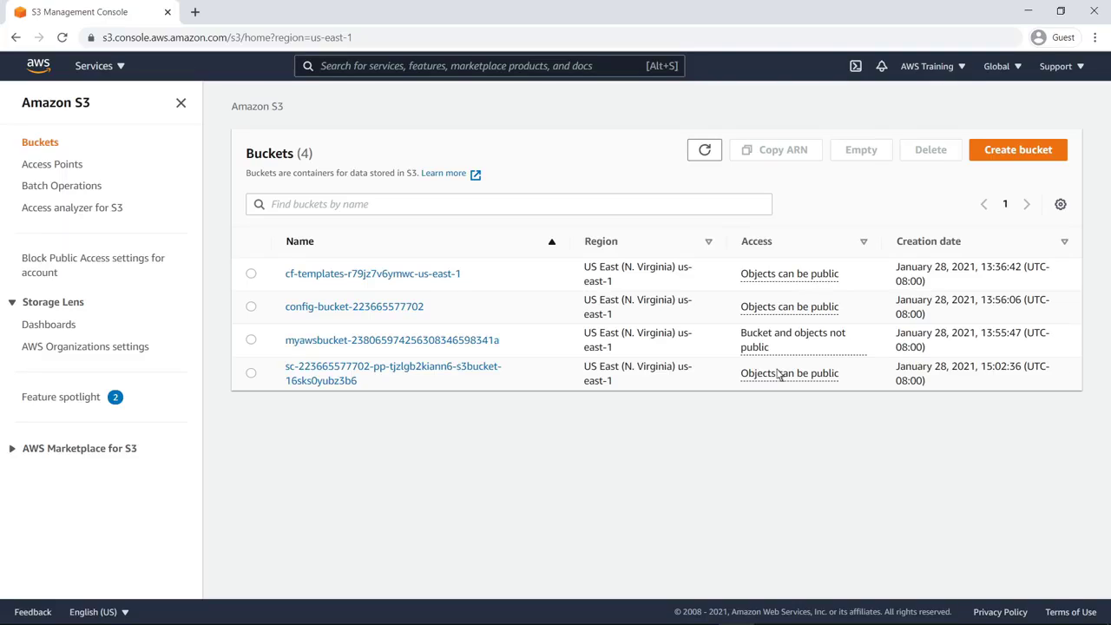
Step: Open the new sc-…-s3bucket bucket in the S3 Buckets list to confirm it exists
{"action": "left_click", "coordinate": [486, 366]}
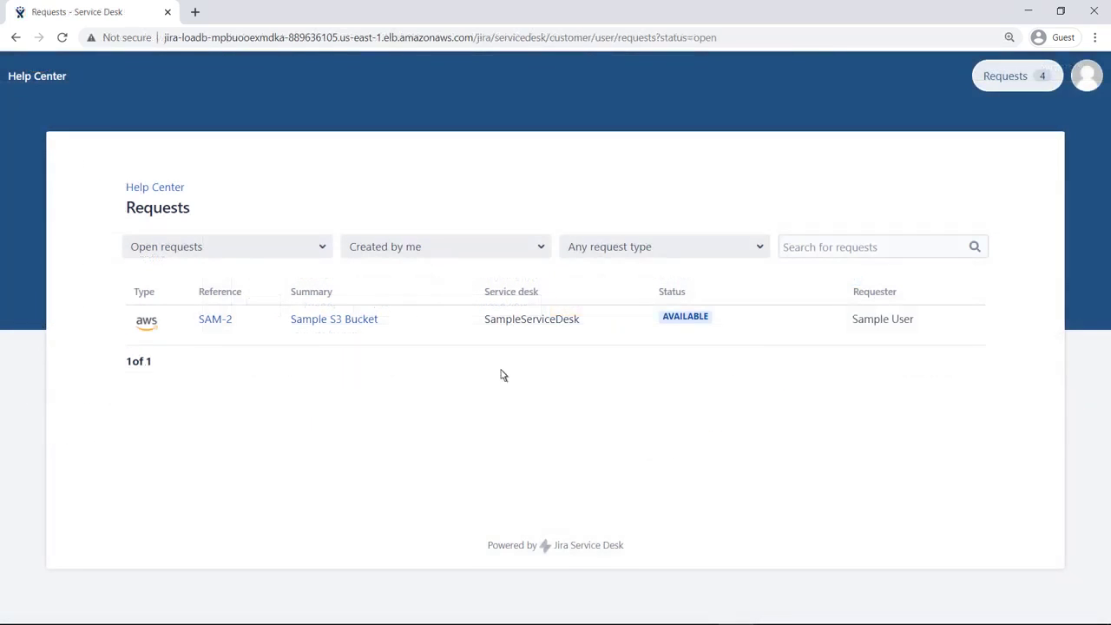
Step: Open the Sample S3 Bucket request and expand its AWS Config Configuration Item Details
{"action": "left_click", "coordinate": [376, 321]}
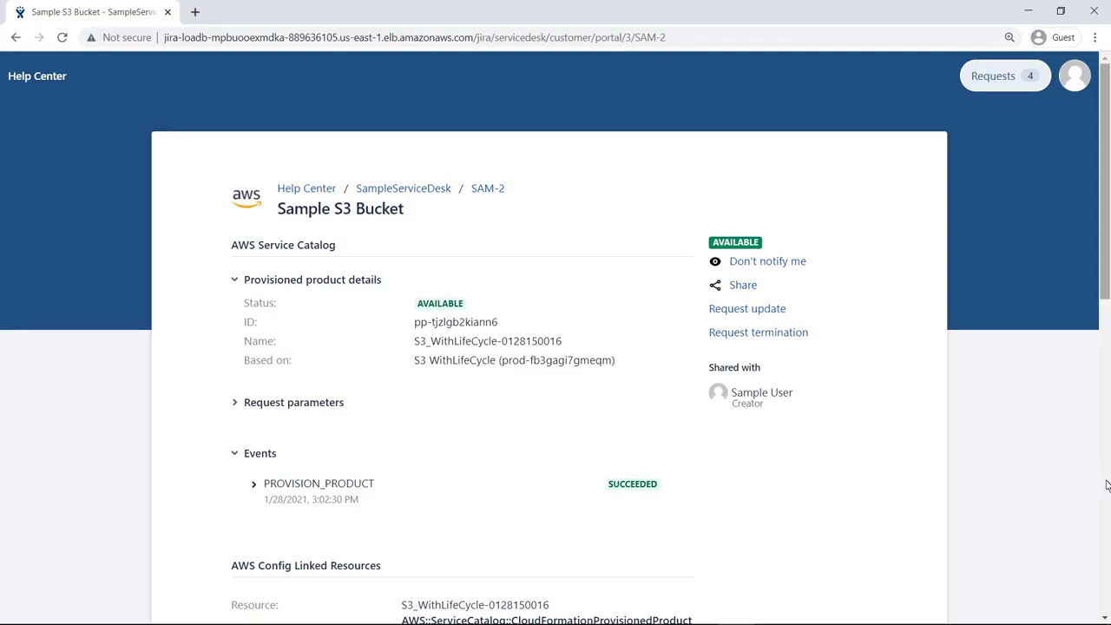
{"action": "scroll", "coordinate": [1105, 182], "scroll_direction": "down", "scroll_amount": 5}
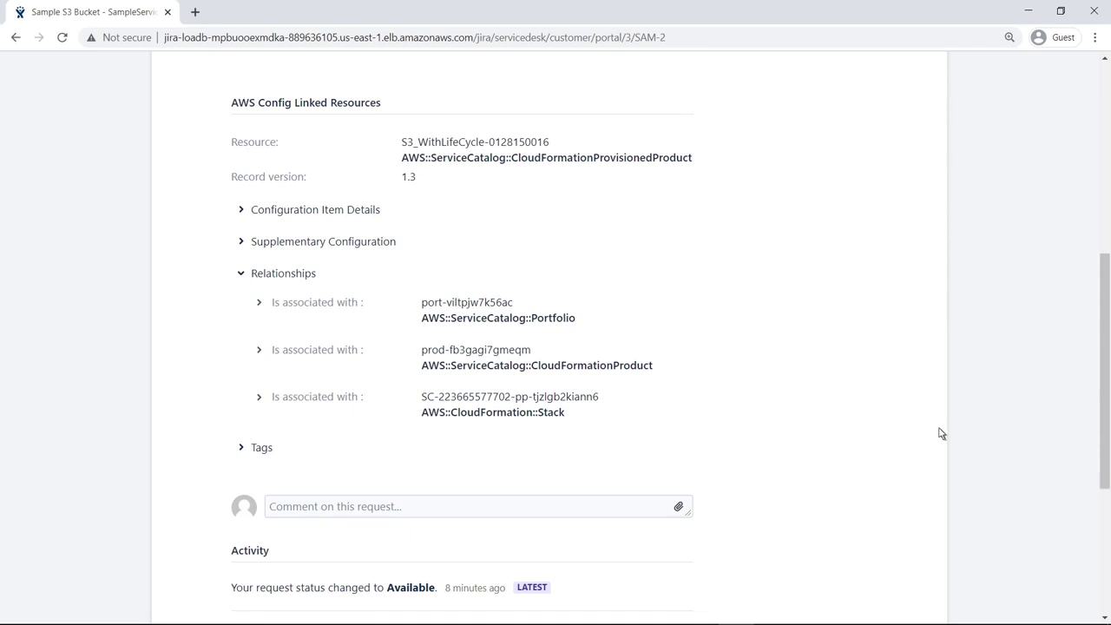
{"action": "left_click", "coordinate": [243, 211]}
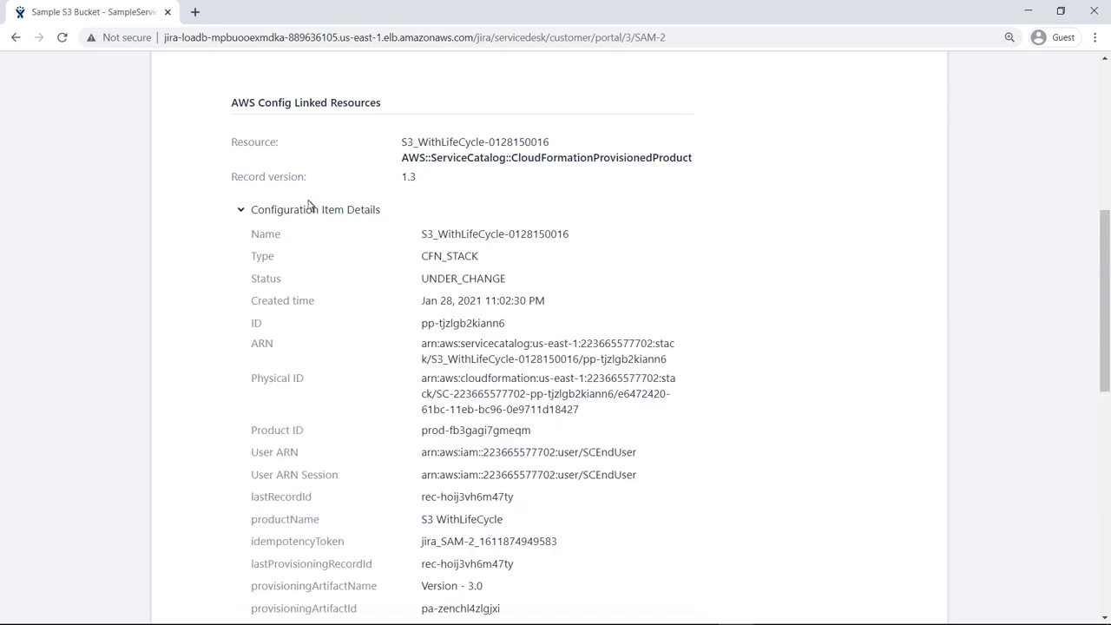
{"action": "left_click", "coordinate": [1107, 73]}
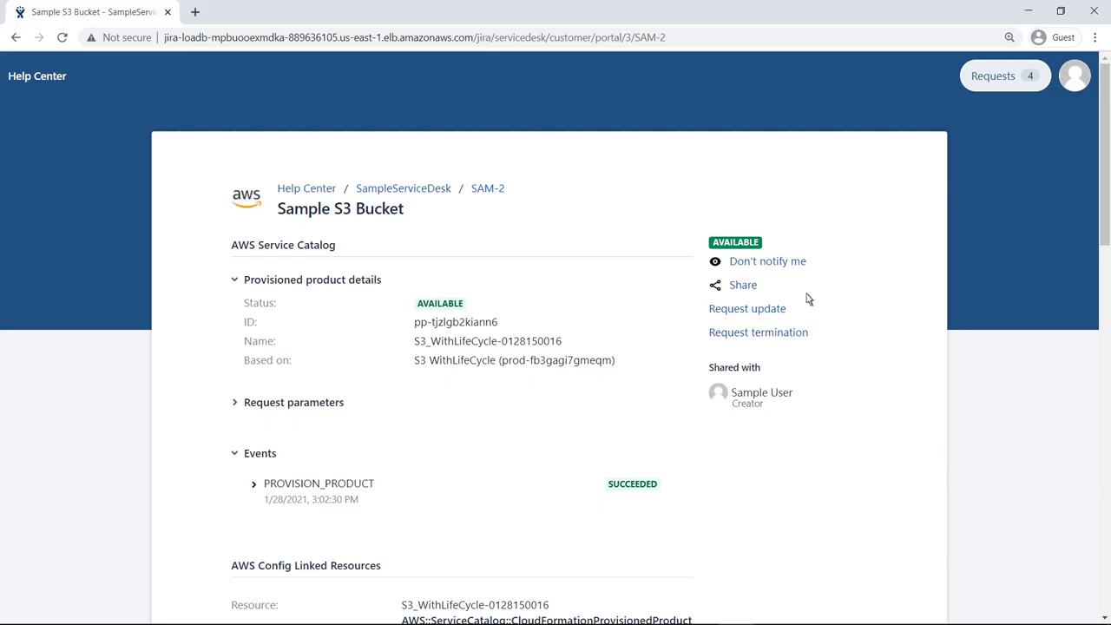
Step: Request termination of SAM-2's provisioned product and reload until it shows TERMINATED
{"action": "left_click", "coordinate": [782, 311]}
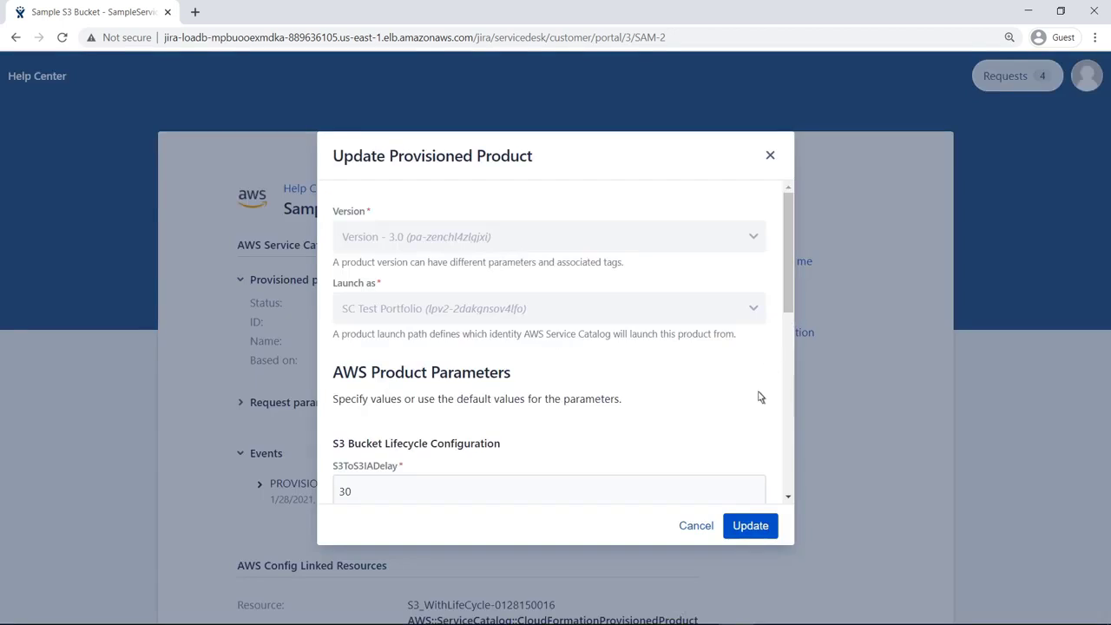
{"action": "left_click", "coordinate": [712, 527]}
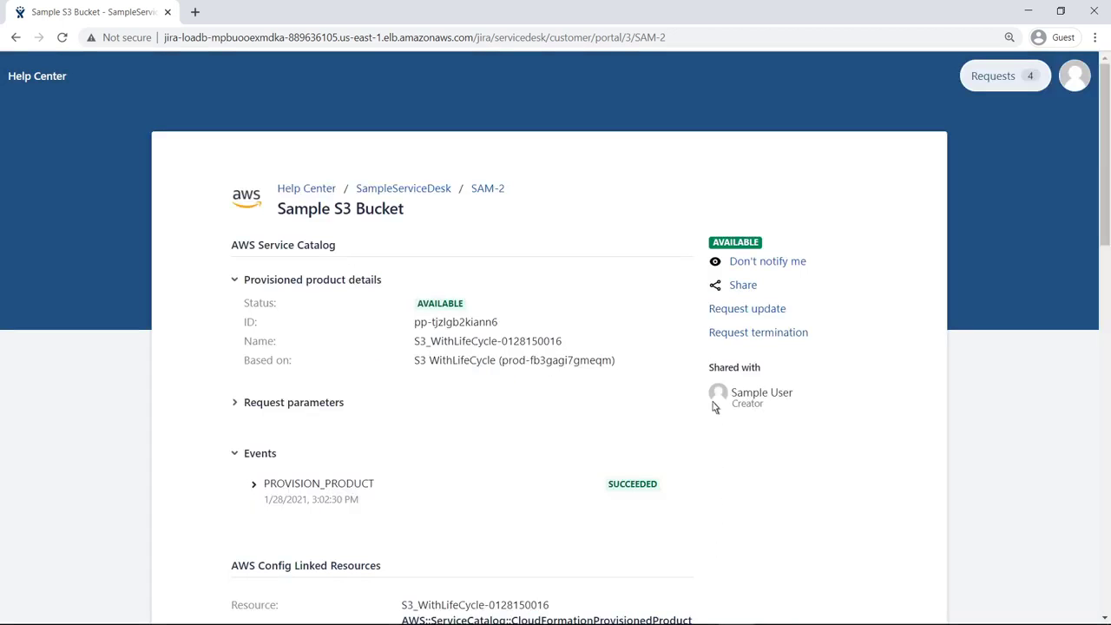
{"action": "left_click", "coordinate": [719, 336]}
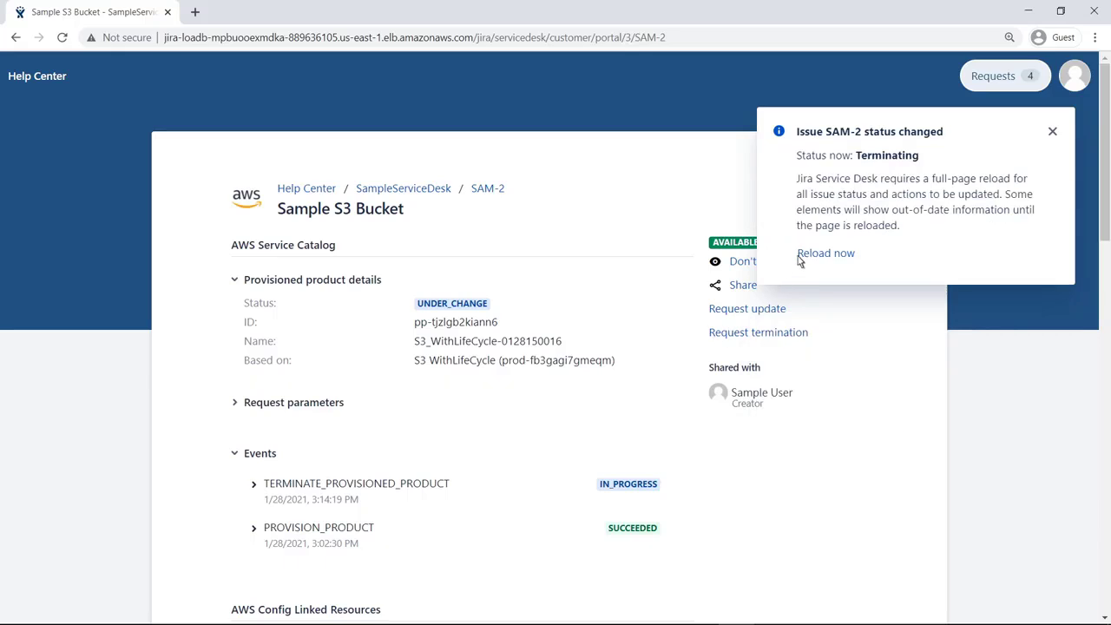
{"action": "left_click", "coordinate": [825, 254]}
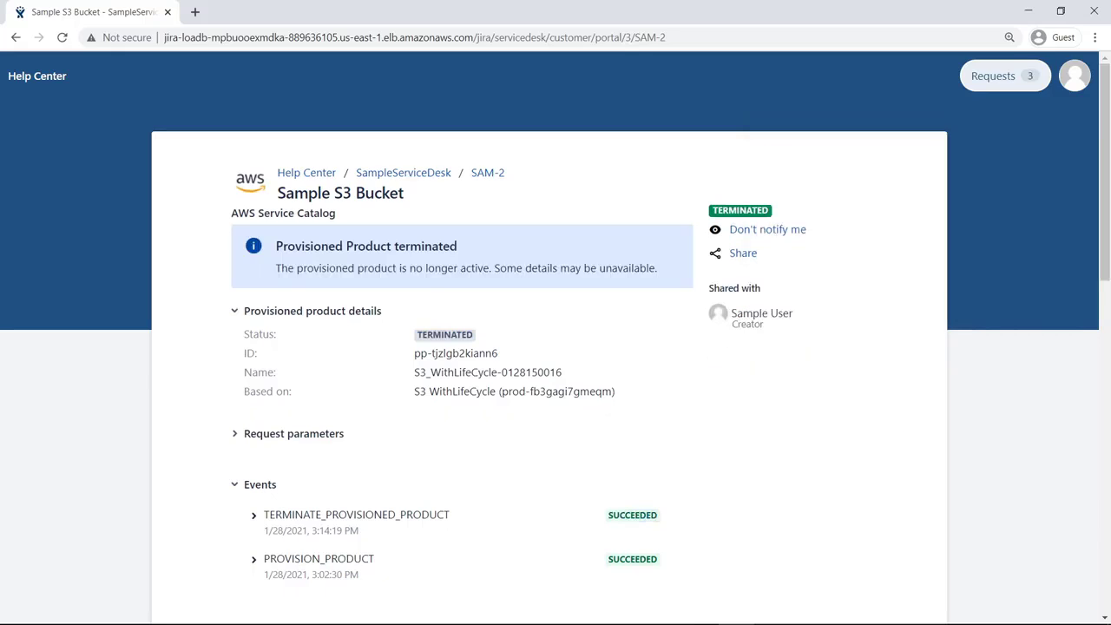